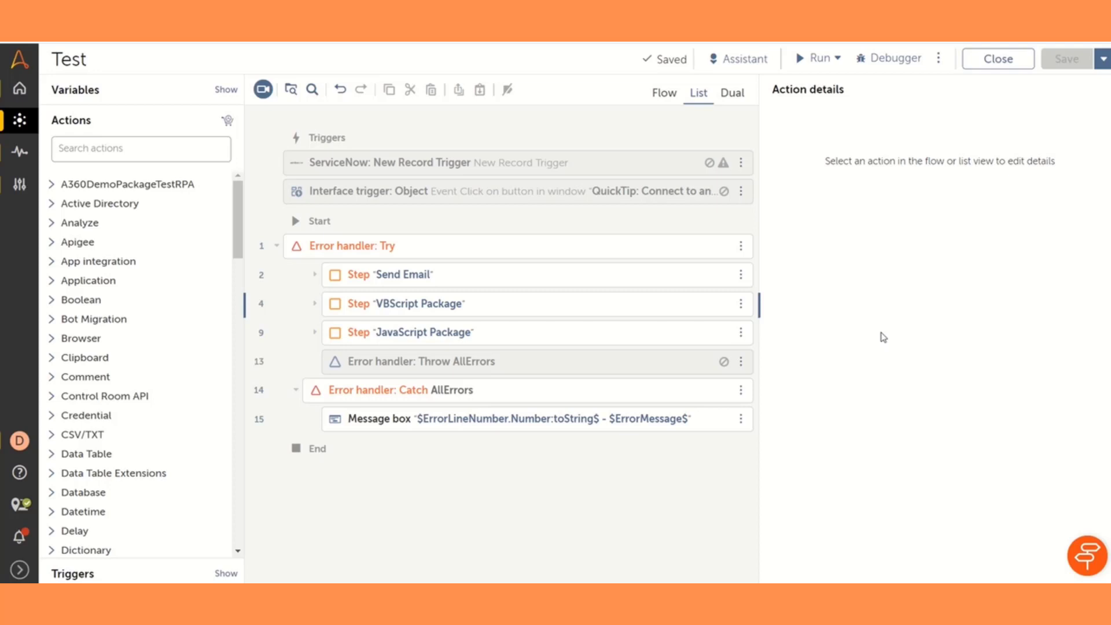
# Search the actions for "migra" and add Migrate legacy bot as the first action inside the Try block
pyautogui.click(133, 155)
pyautogui.write('migra')
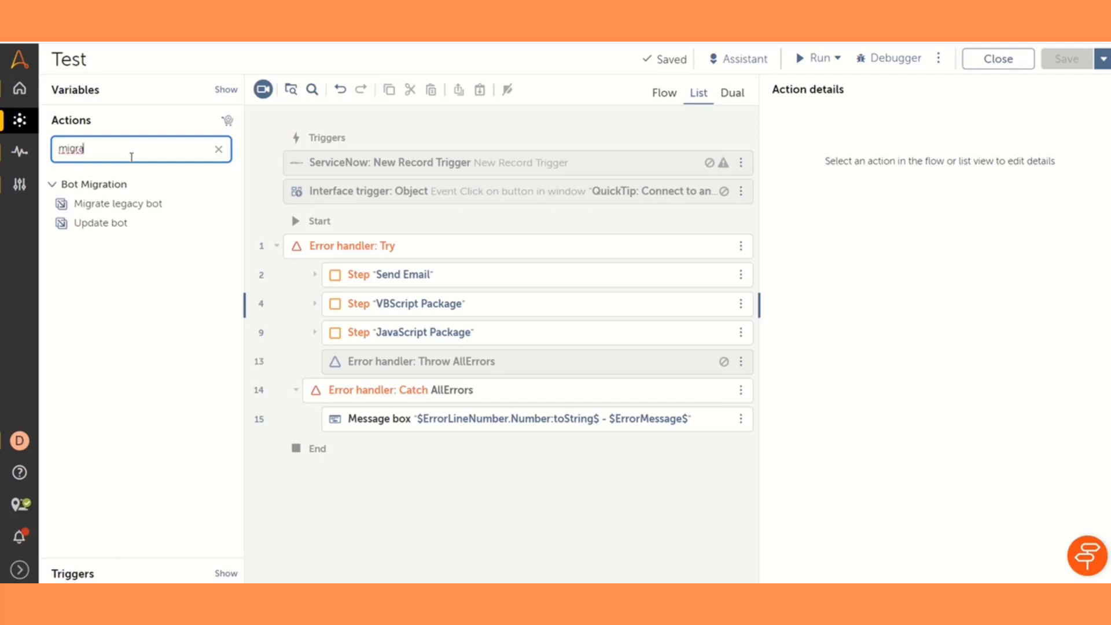
pyautogui.moveTo(78, 186)
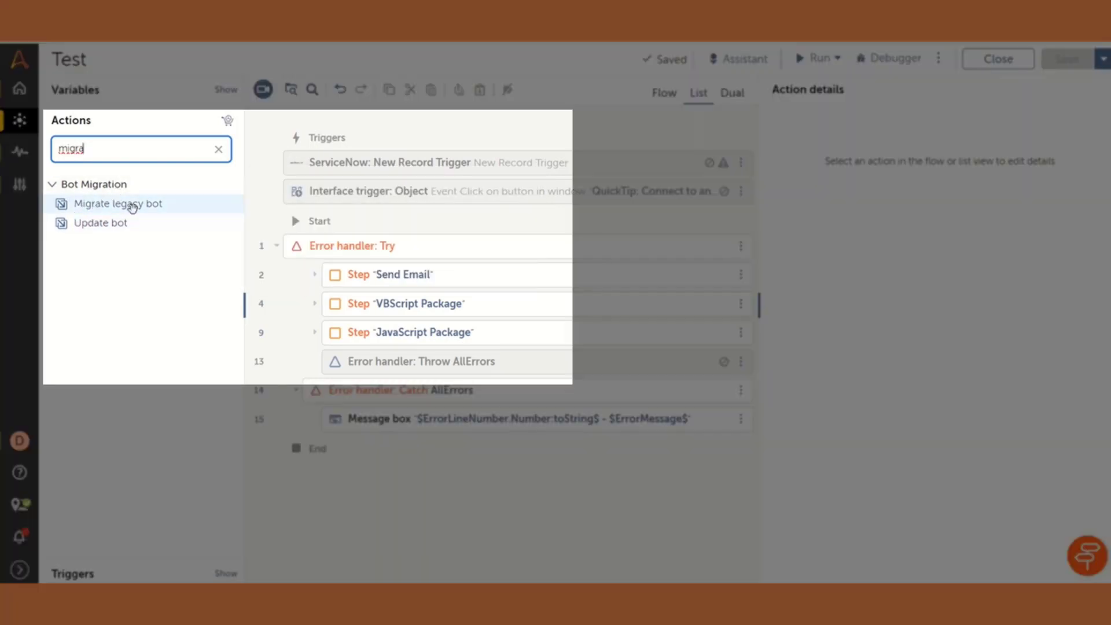
pyautogui.moveTo(116, 227)
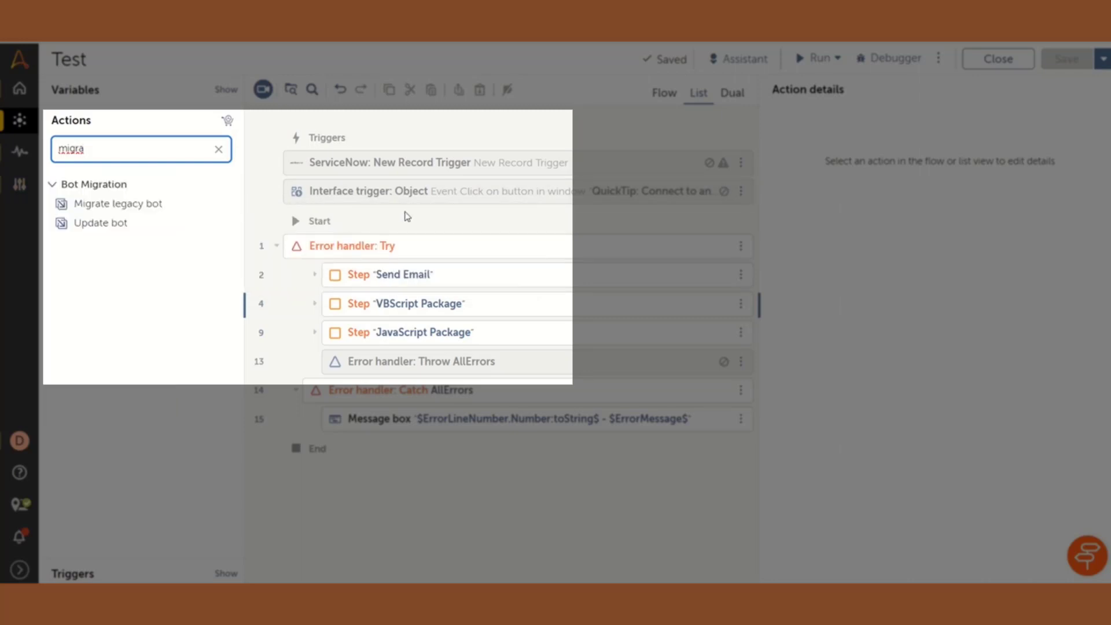
pyautogui.moveTo(141, 209)
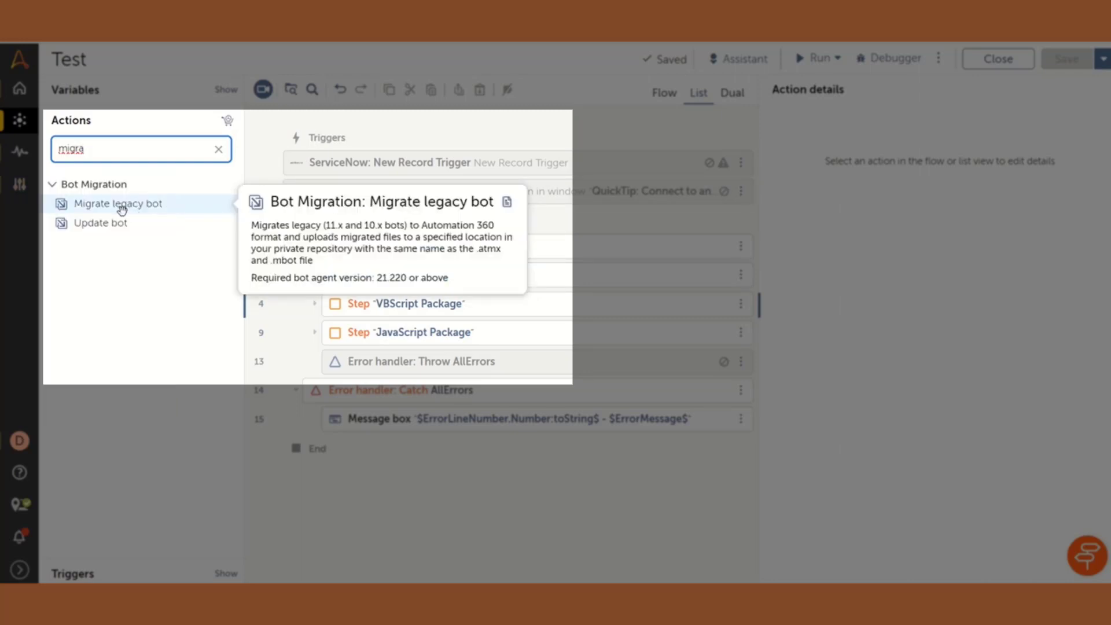
pyautogui.moveTo(122, 210); pyautogui.dragTo(405, 260)
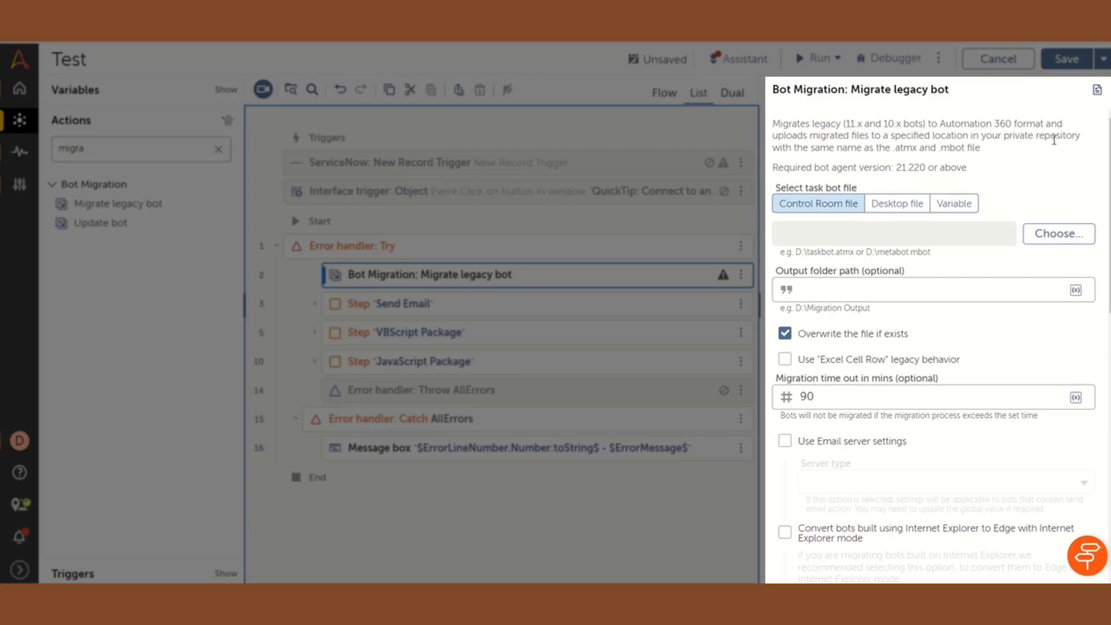
pyautogui.moveTo(918, 149); pyautogui.dragTo(968, 151)
pyautogui.click(998, 151)
pyautogui.moveTo(999, 151); pyautogui.dragTo(939, 149)
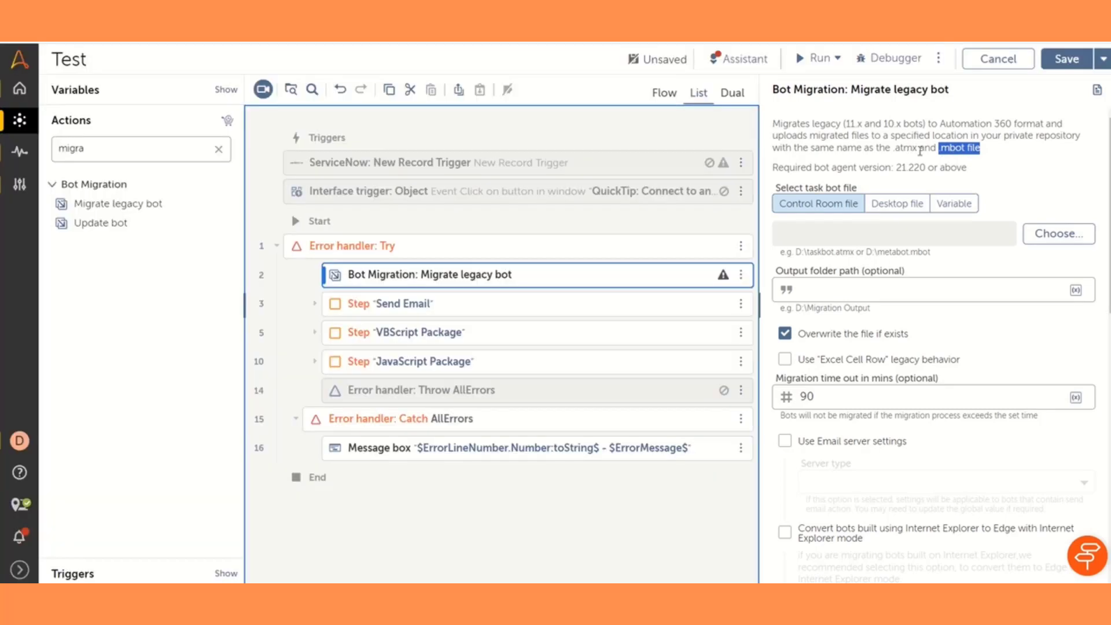
pyautogui.moveTo(921, 149); pyautogui.dragTo(895, 149)
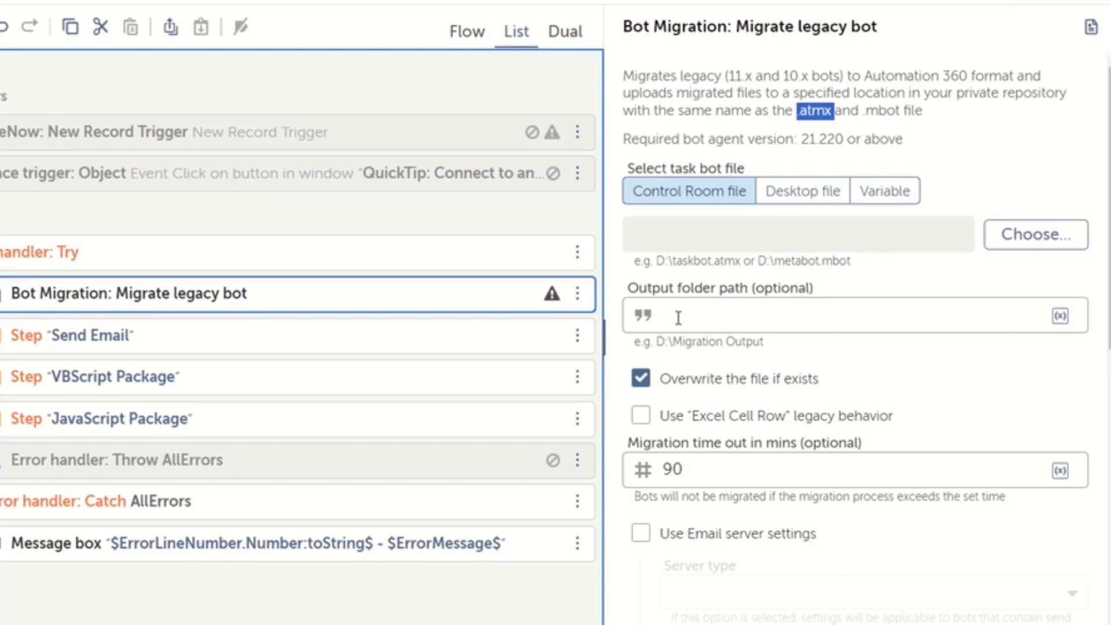
# Set the output folder path of the Migrate legacy bot action to C:\Output
pyautogui.click(772, 321)
pyautogui.write('C:')
pyautogui.write('\\')
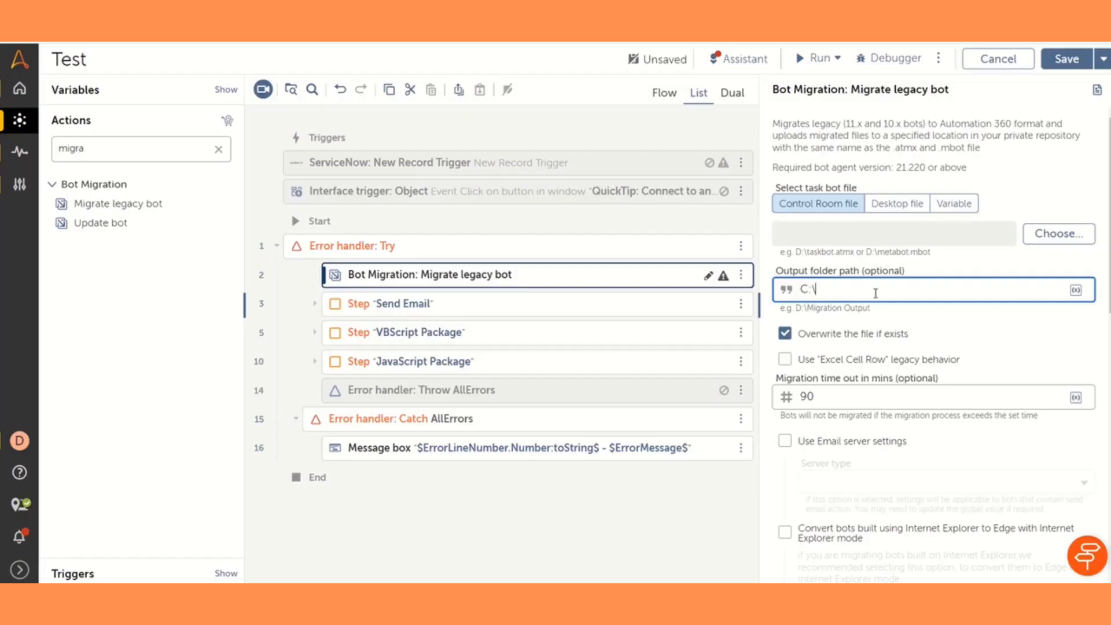
pyautogui.write('Output')
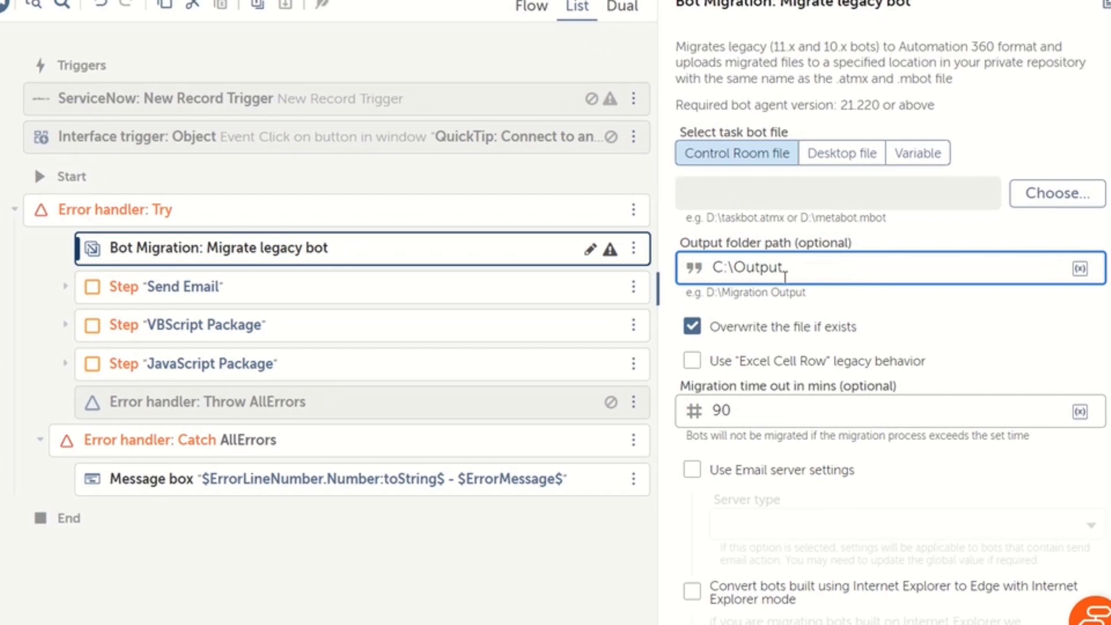
pyautogui.tripleClick(785, 270)
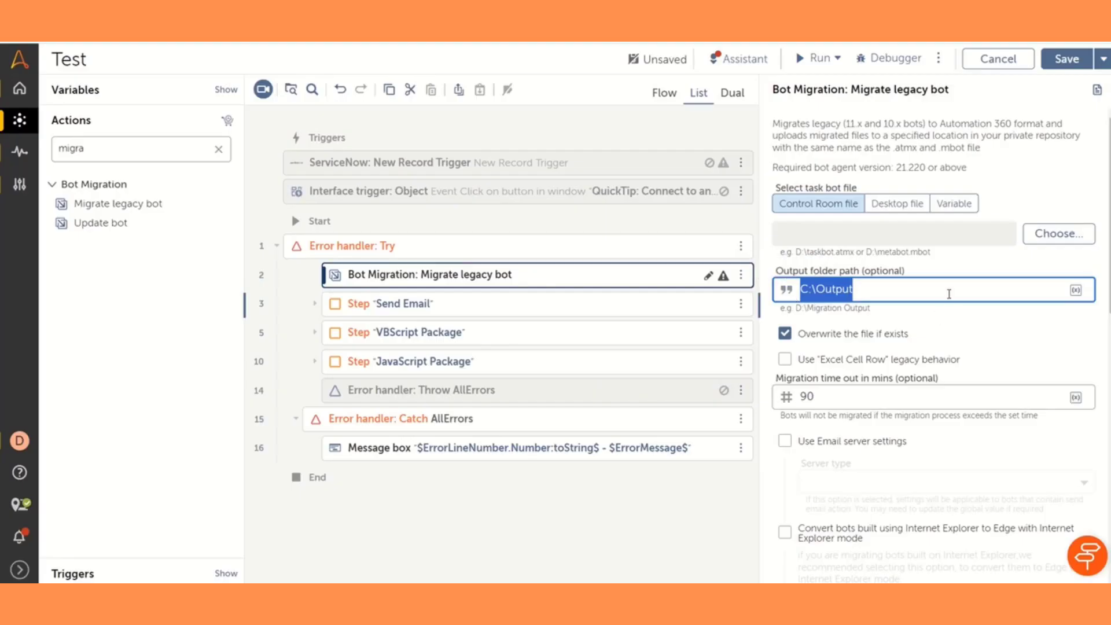
pyautogui.click(904, 288)
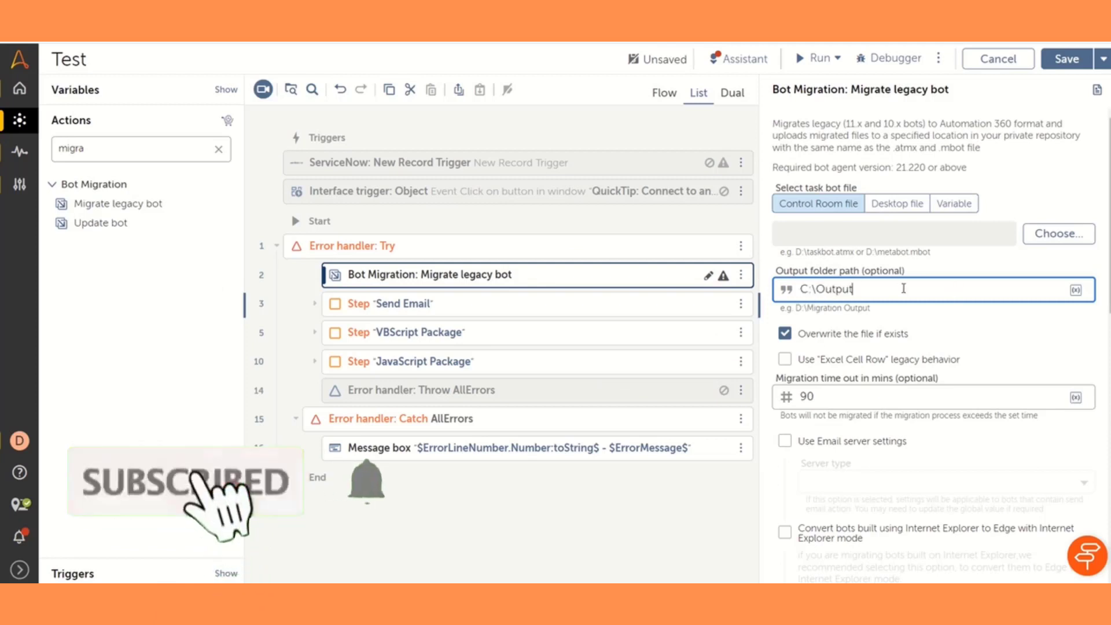
pyautogui.moveTo(904, 288); pyautogui.dragTo(749, 293)
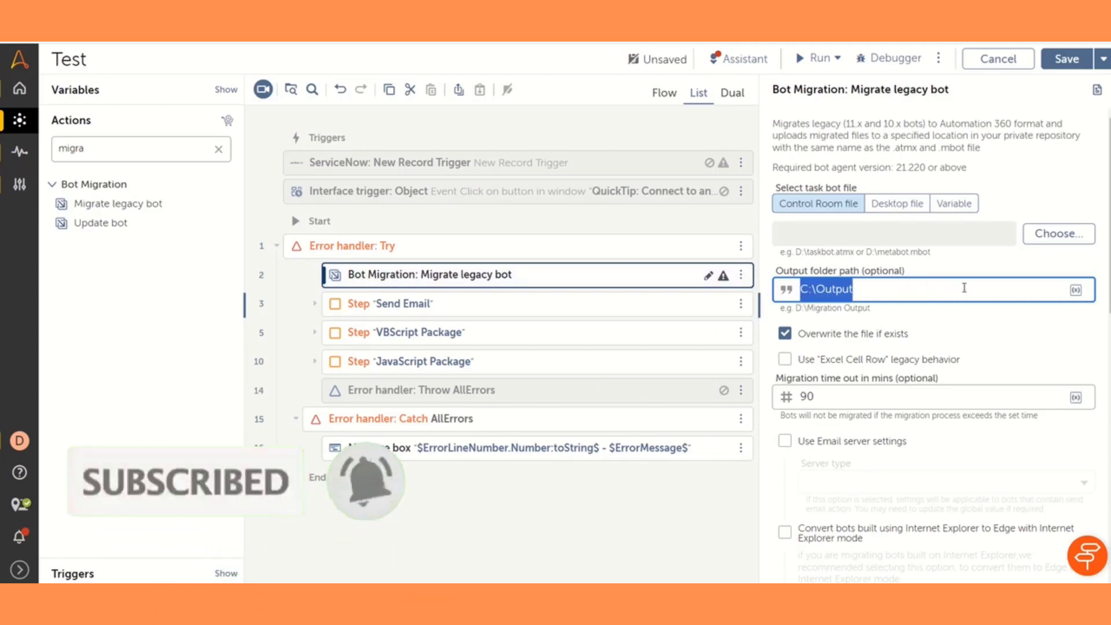
pyautogui.moveTo(914, 274); pyautogui.dragTo(862, 272)
pyautogui.click(882, 338)
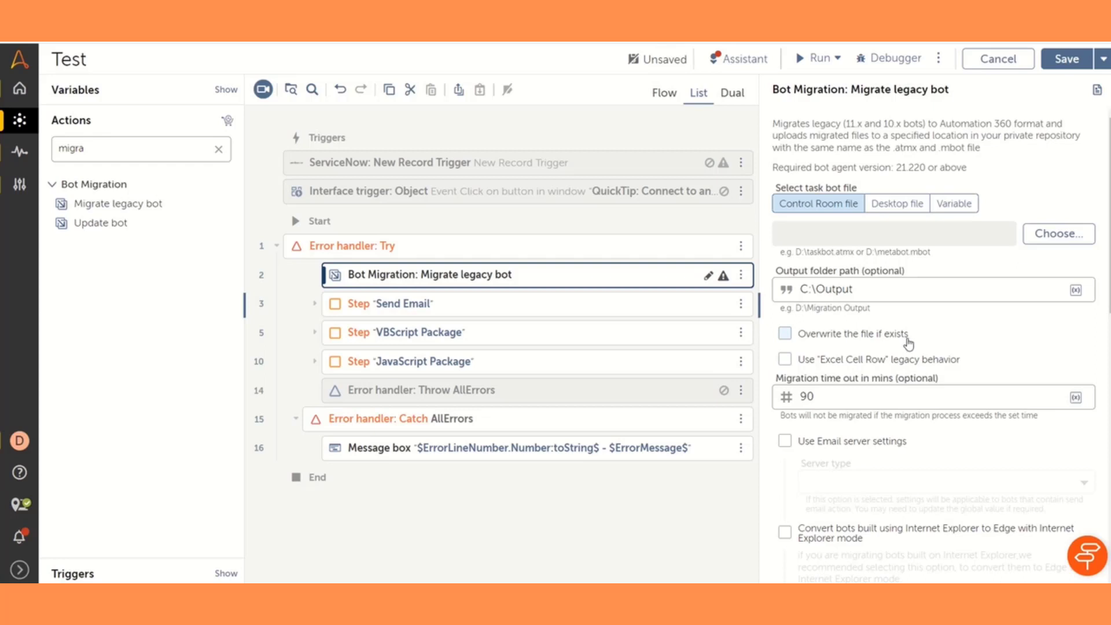
pyautogui.click(785, 334)
pyautogui.scroll(-7, 908, 418)
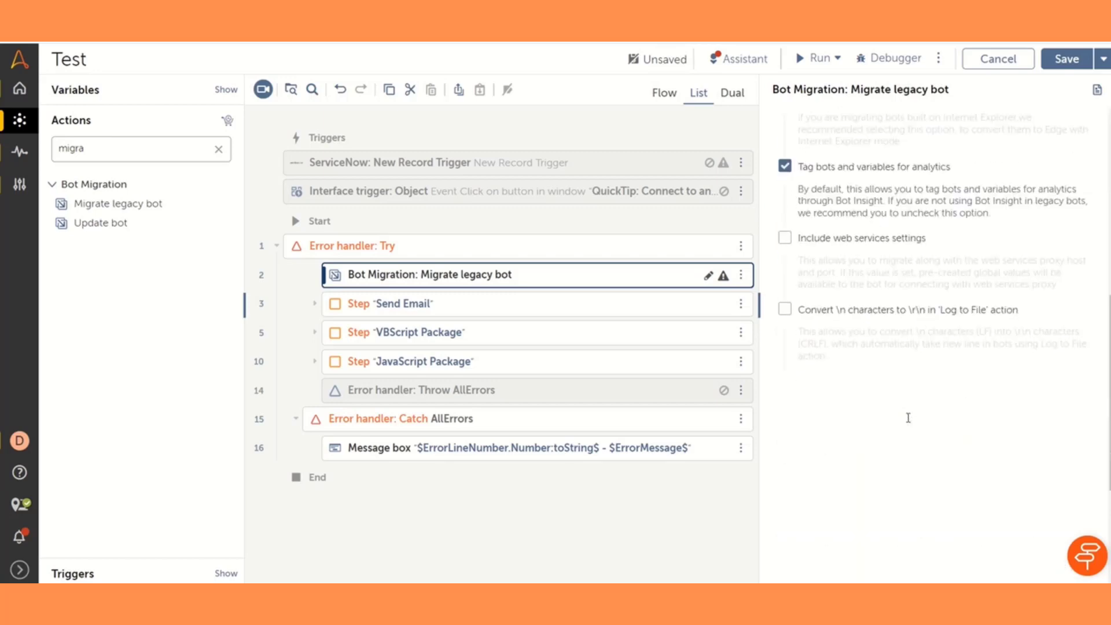
pyautogui.scroll(8, 892, 460)
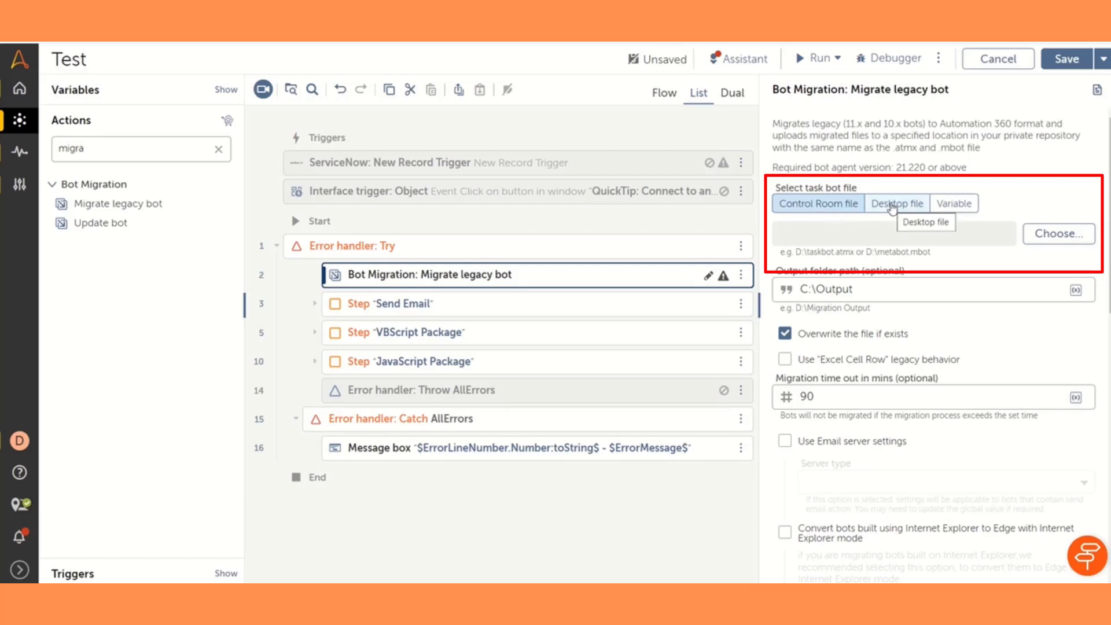
pyautogui.click(971, 208)
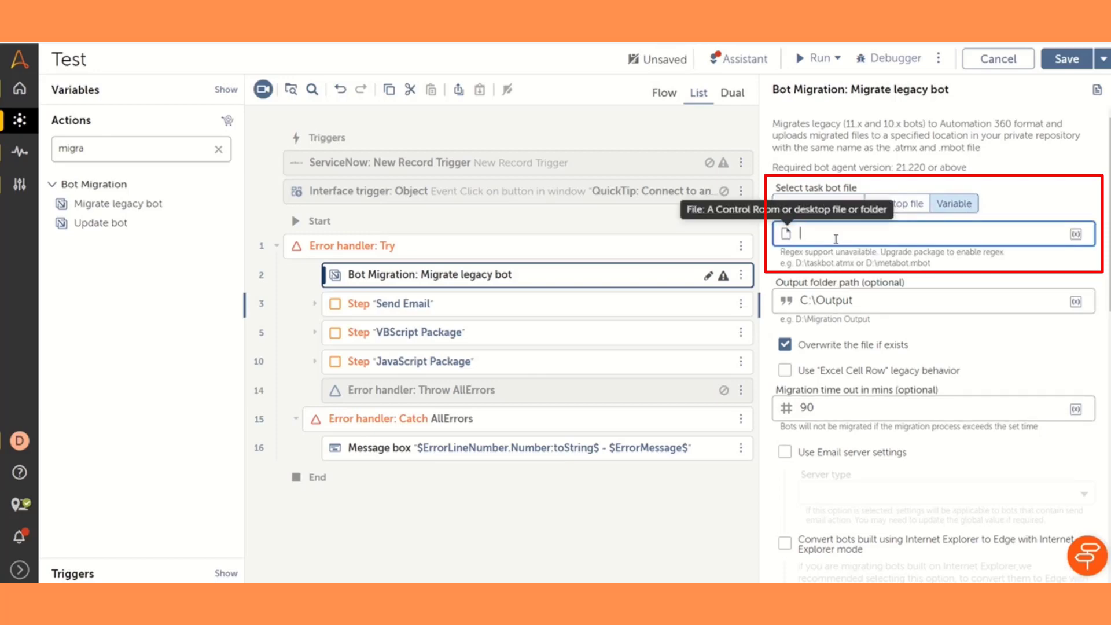
pyautogui.click(889, 237)
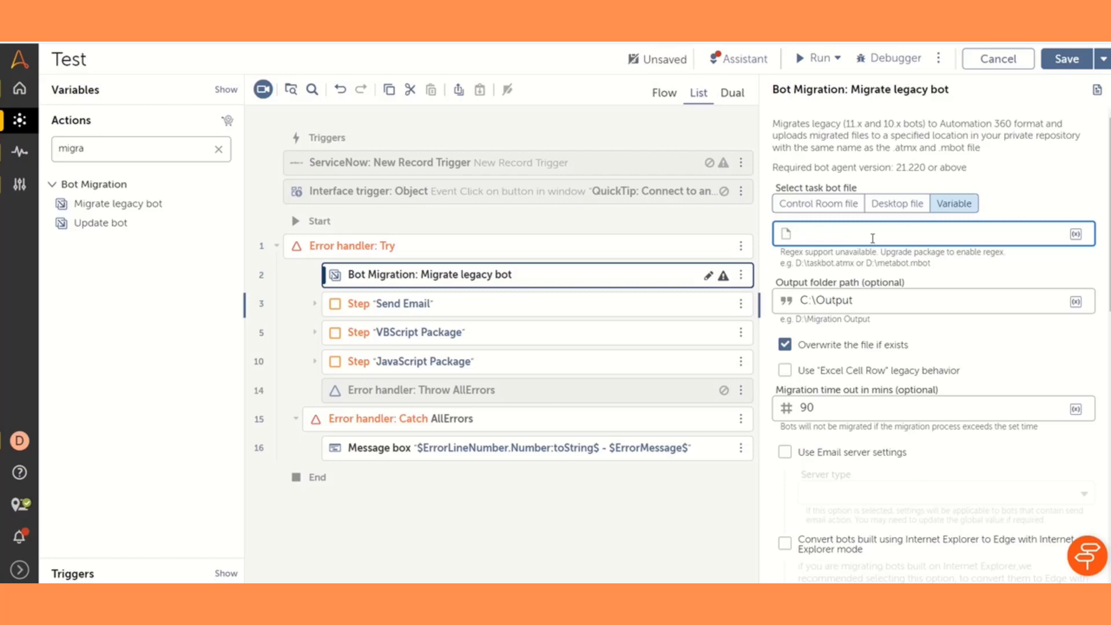
# Edit the fFilePath variable as a read-only constant with a specific desktop file path as its default value, and apply the update
pyautogui.click(226, 89)
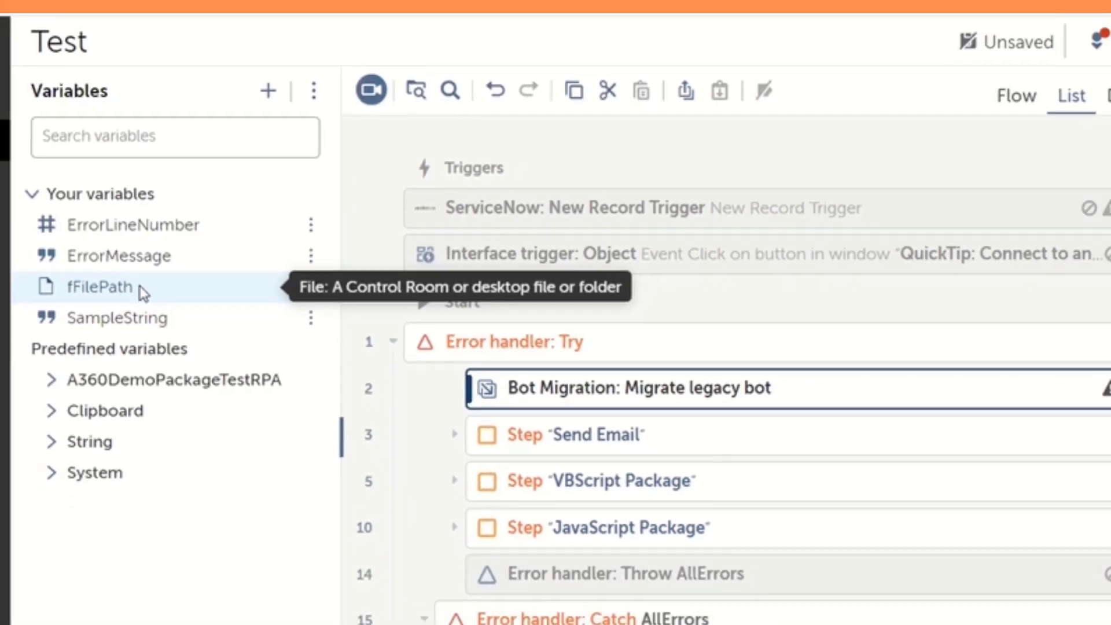
pyautogui.click(158, 323)
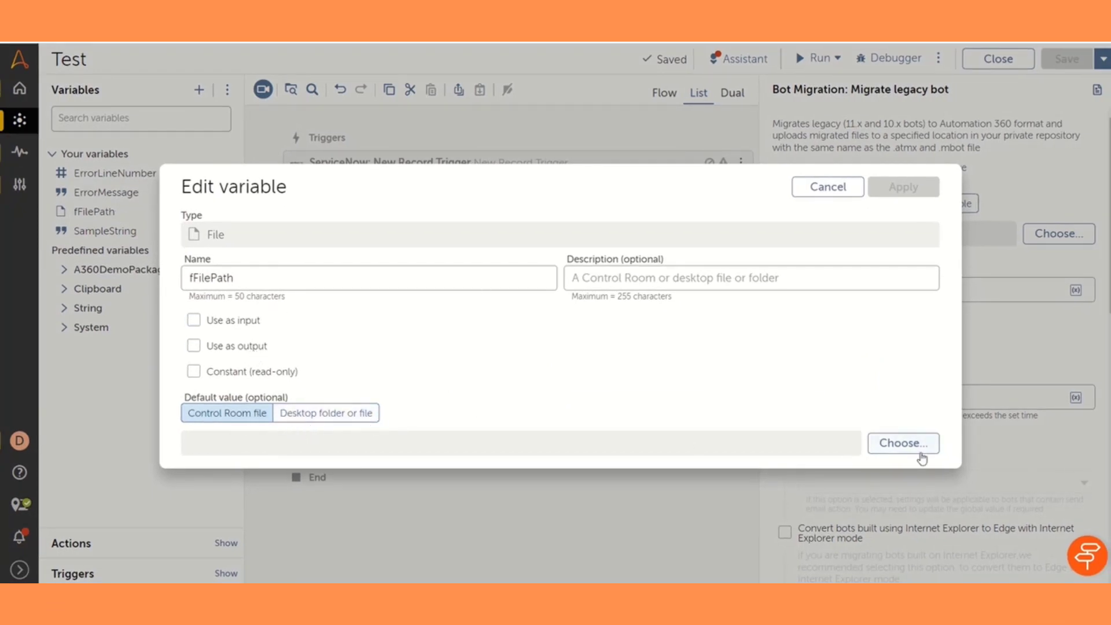
pyautogui.click(365, 418)
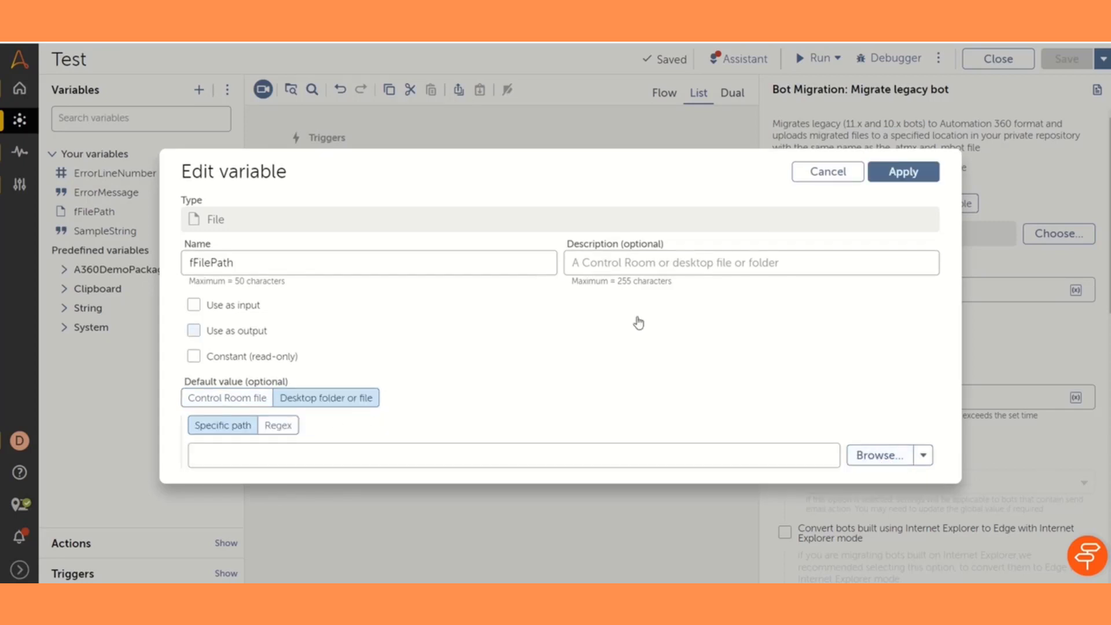
pyautogui.click(334, 463)
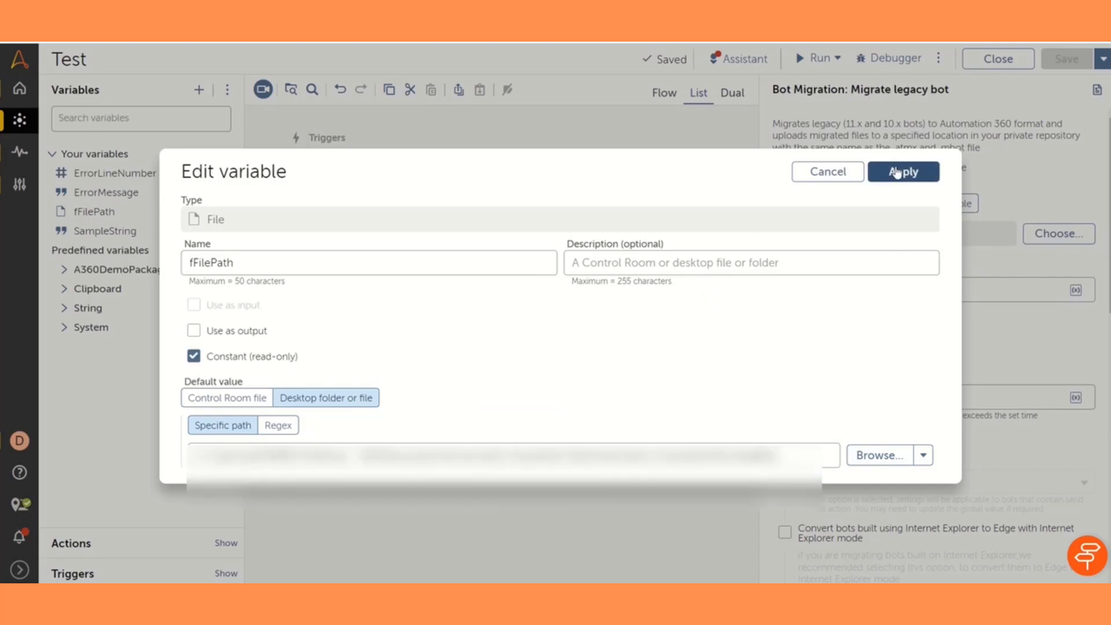
pyautogui.click(902, 173)
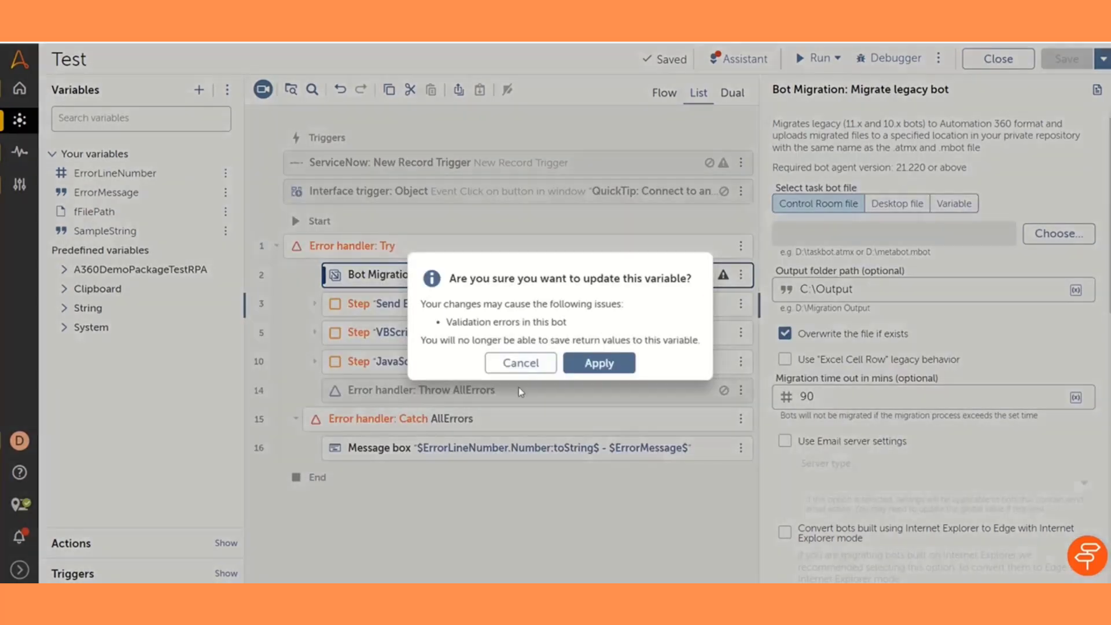
pyautogui.click(598, 363)
# Set the migration's task bot file to come from a variable and enter $fFilePath$
pyautogui.moveTo(106, 222)
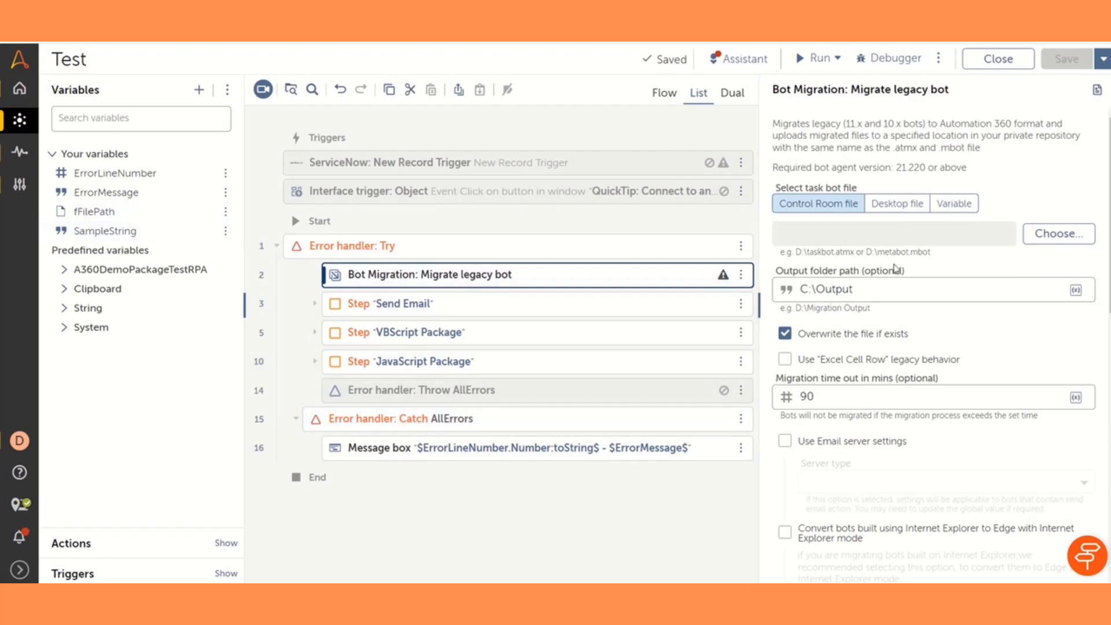
pyautogui.click(955, 206)
pyautogui.click(891, 230)
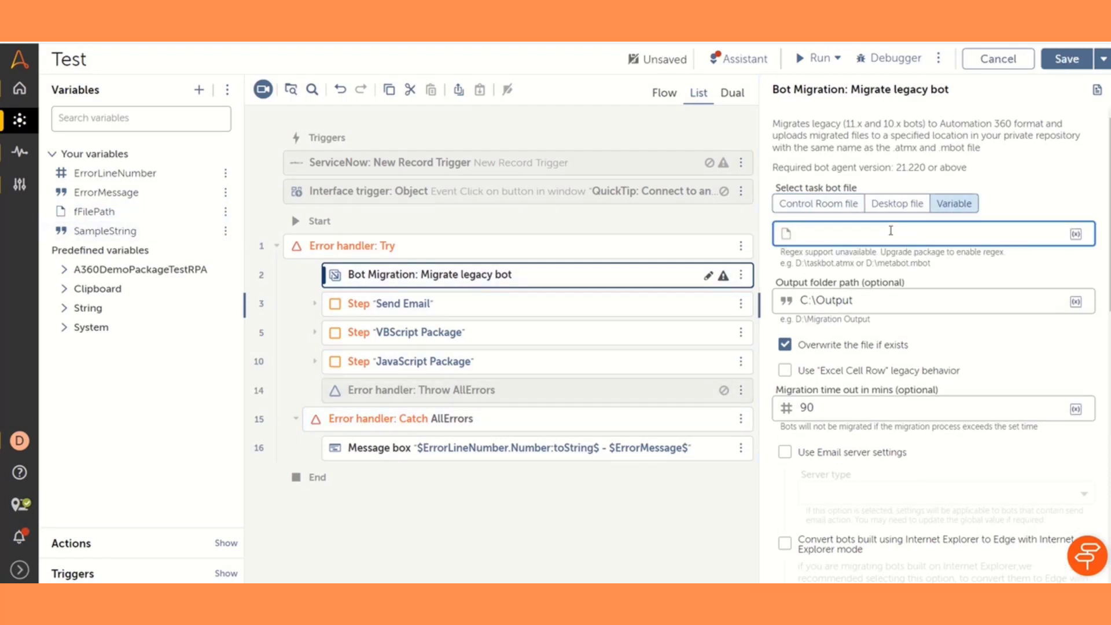
pyautogui.write('$fF')
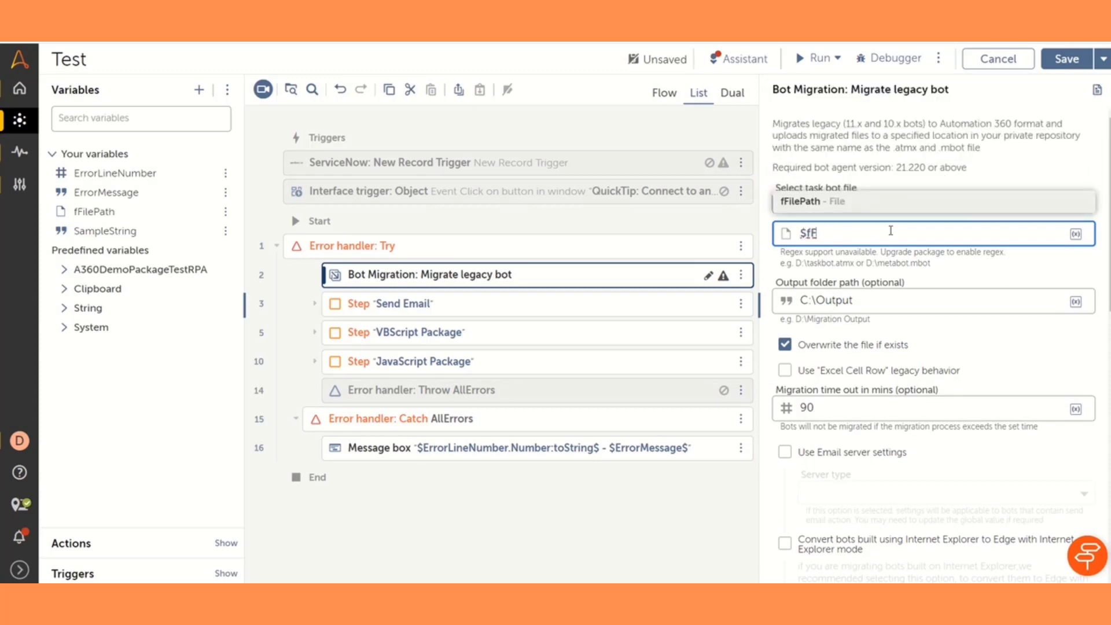
pyautogui.press('Return')
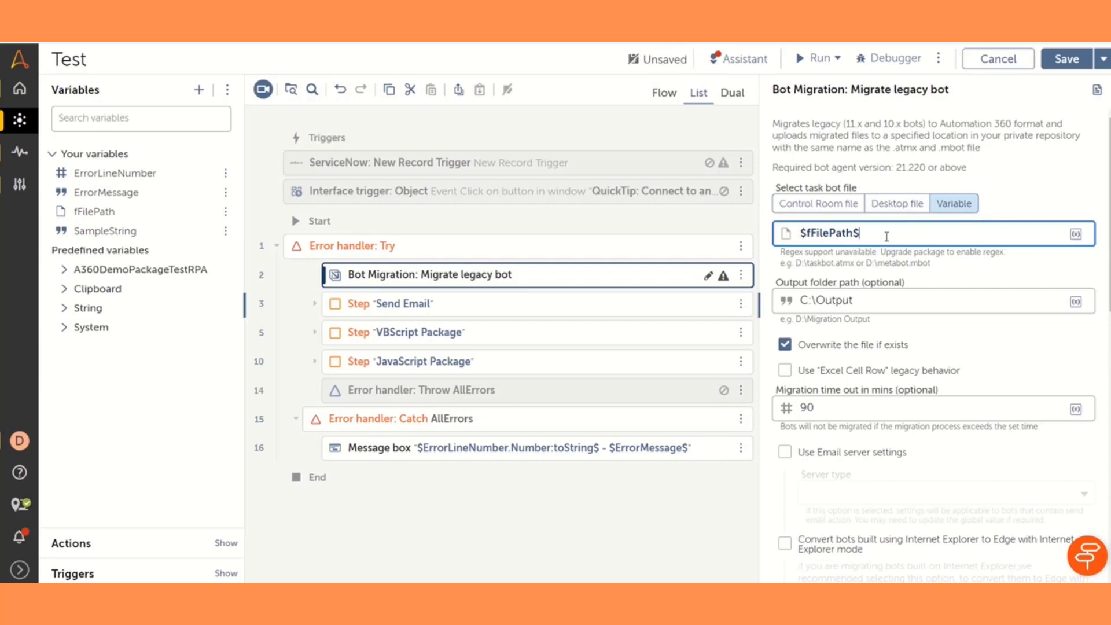
pyautogui.moveTo(887, 237); pyautogui.dragTo(792, 238)
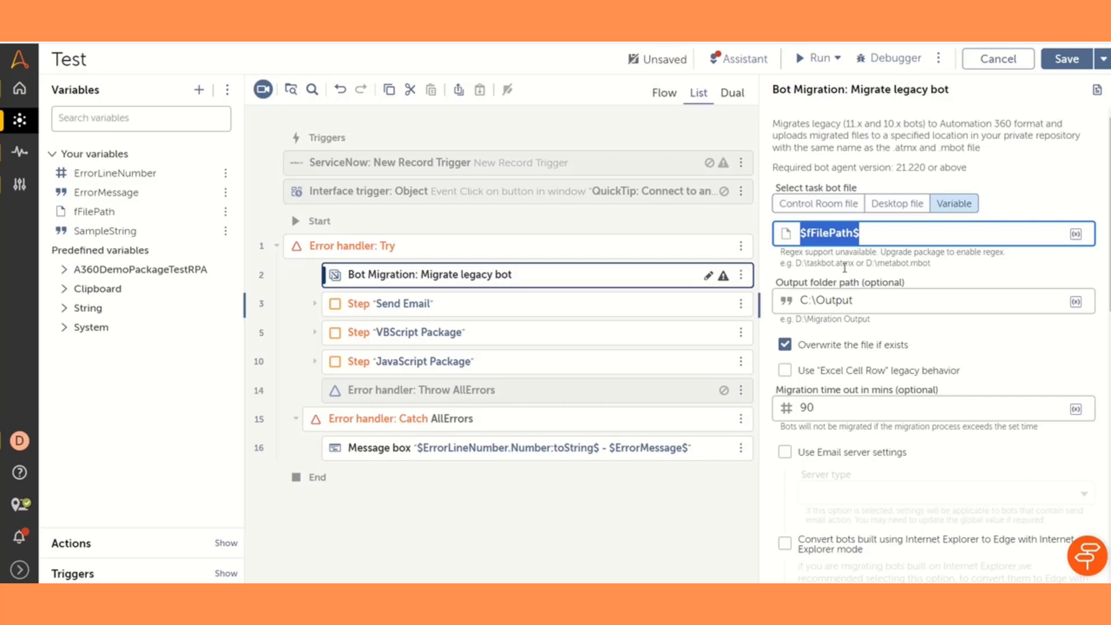
# Run the Test bot immediately without triggers and dismiss the run result dialog
pyautogui.click(816, 60)
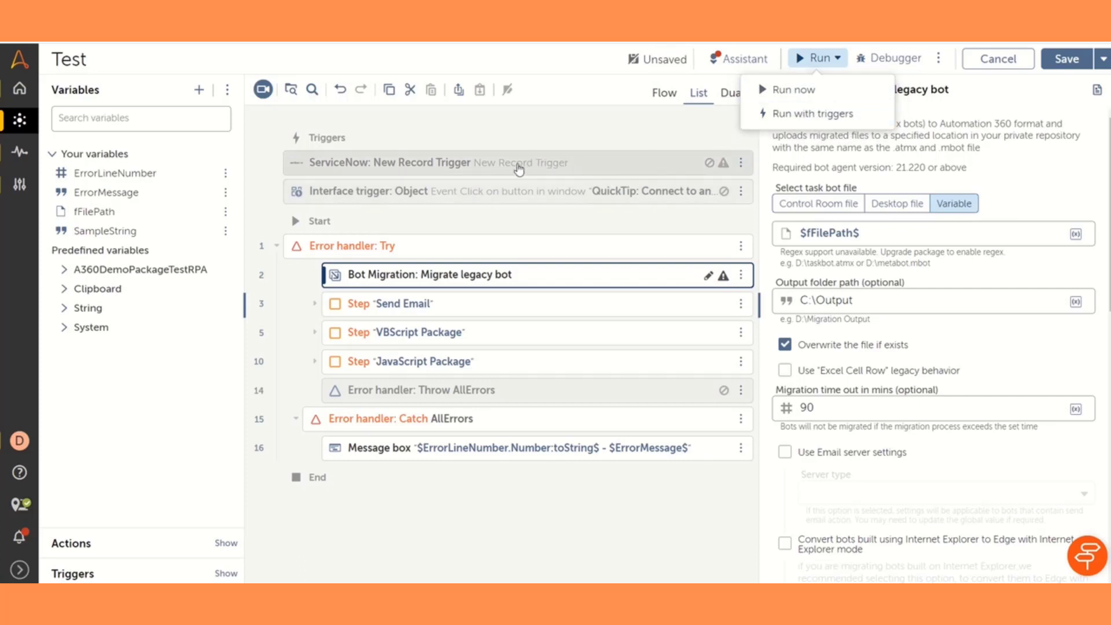
pyautogui.click(499, 168)
pyautogui.click(834, 57)
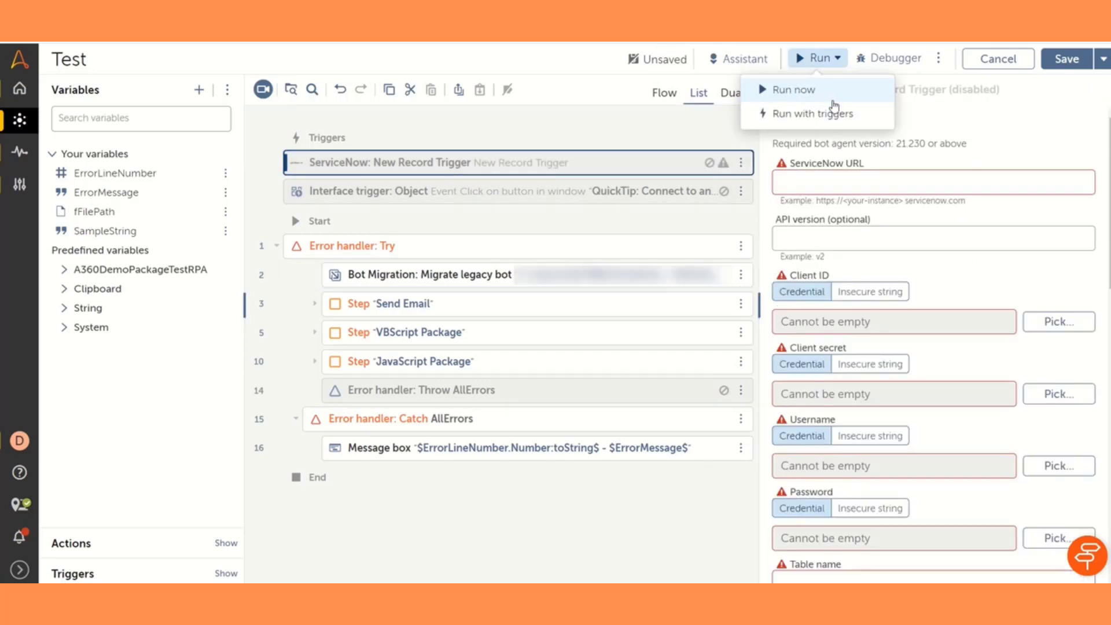
pyautogui.click(822, 91)
pyautogui.click(541, 271)
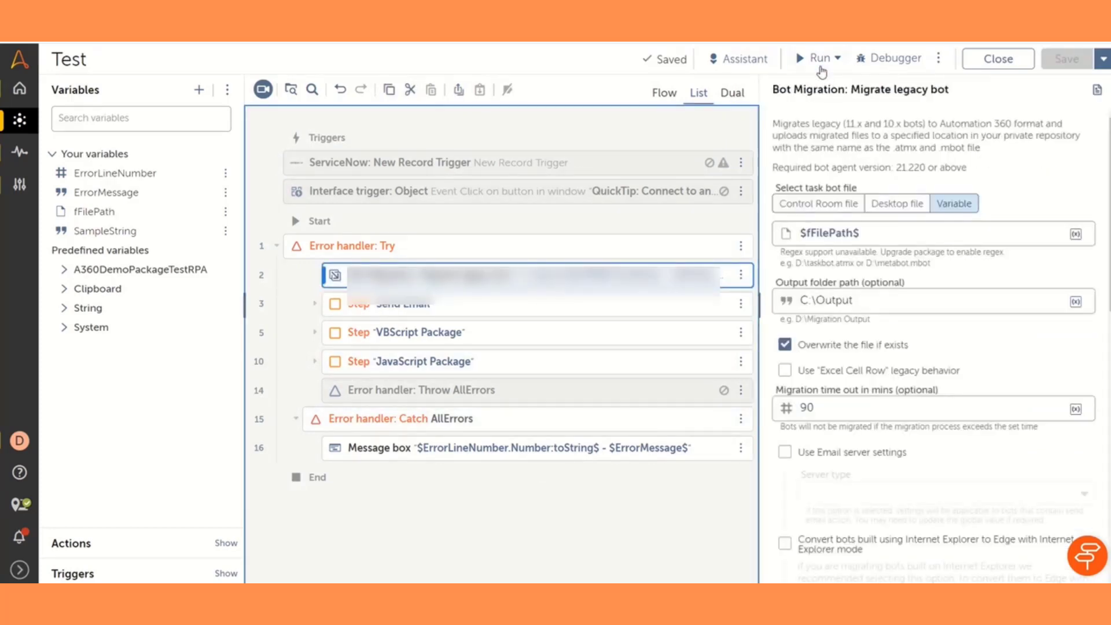
pyautogui.click(817, 63)
pyautogui.click(808, 88)
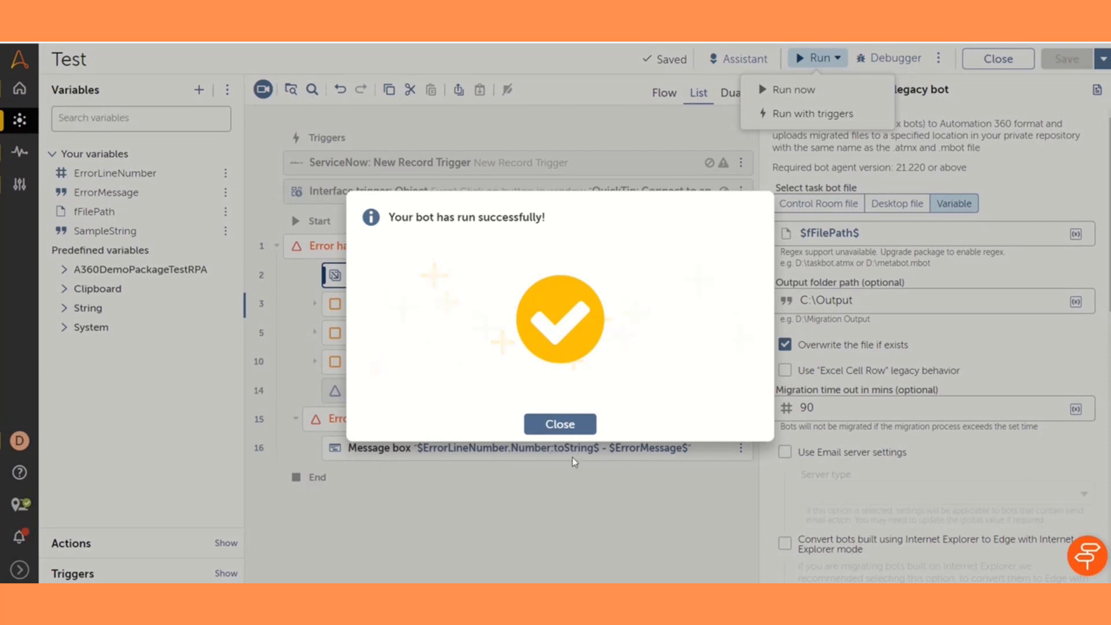
pyautogui.click(557, 426)
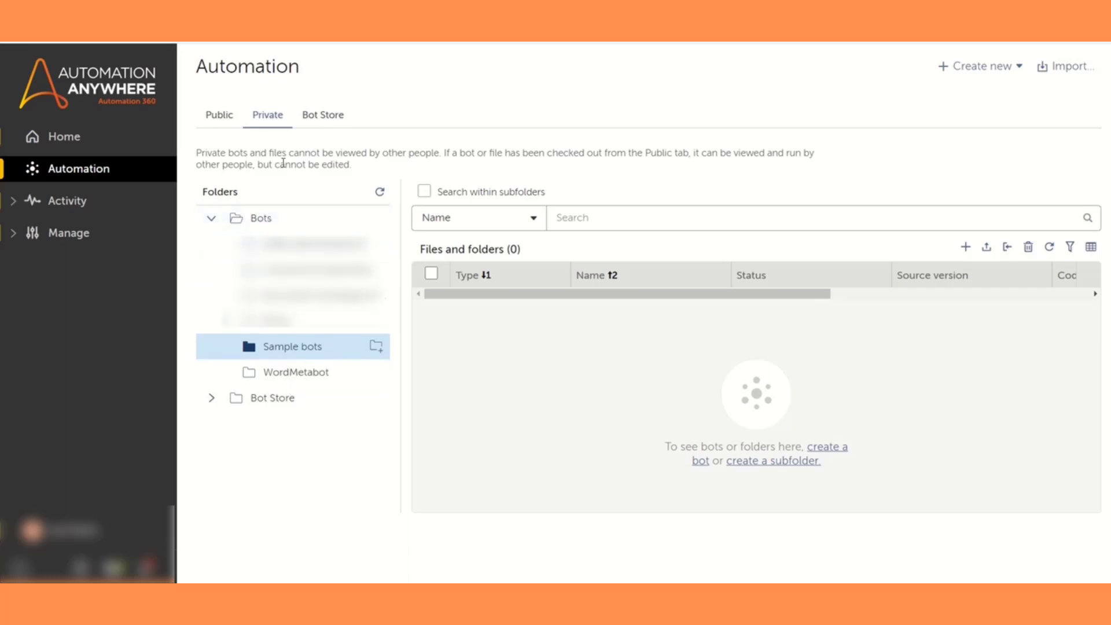
# Open the WordMetabot folder among the private bots and examine its migrated files
pyautogui.click(294, 376)
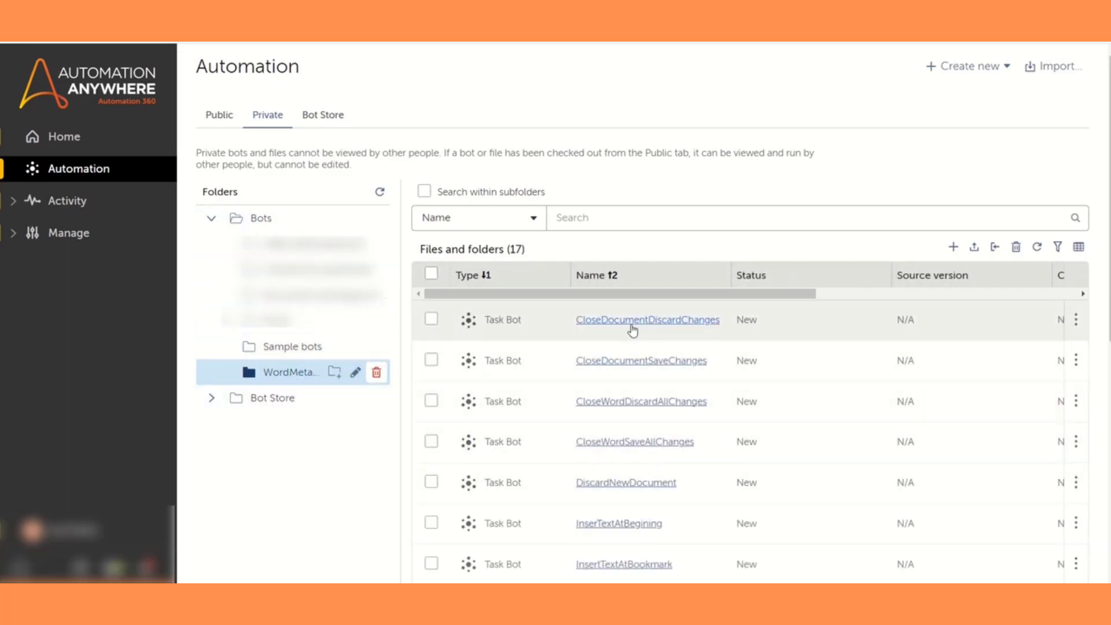
pyautogui.scroll(-1, 657, 447)
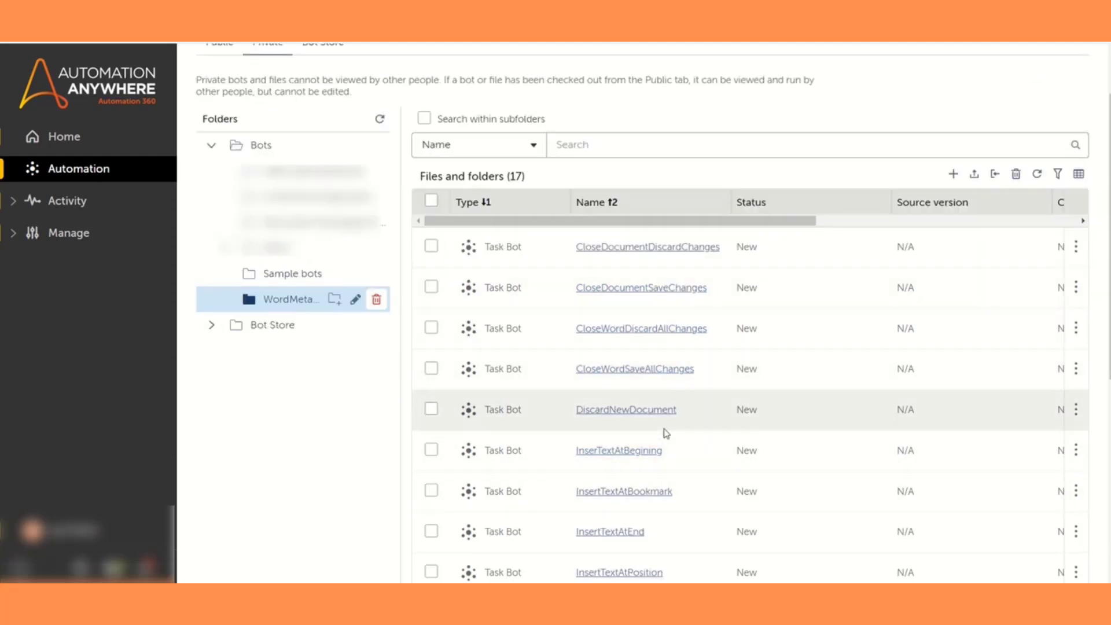
pyautogui.scroll(-2, 652, 464)
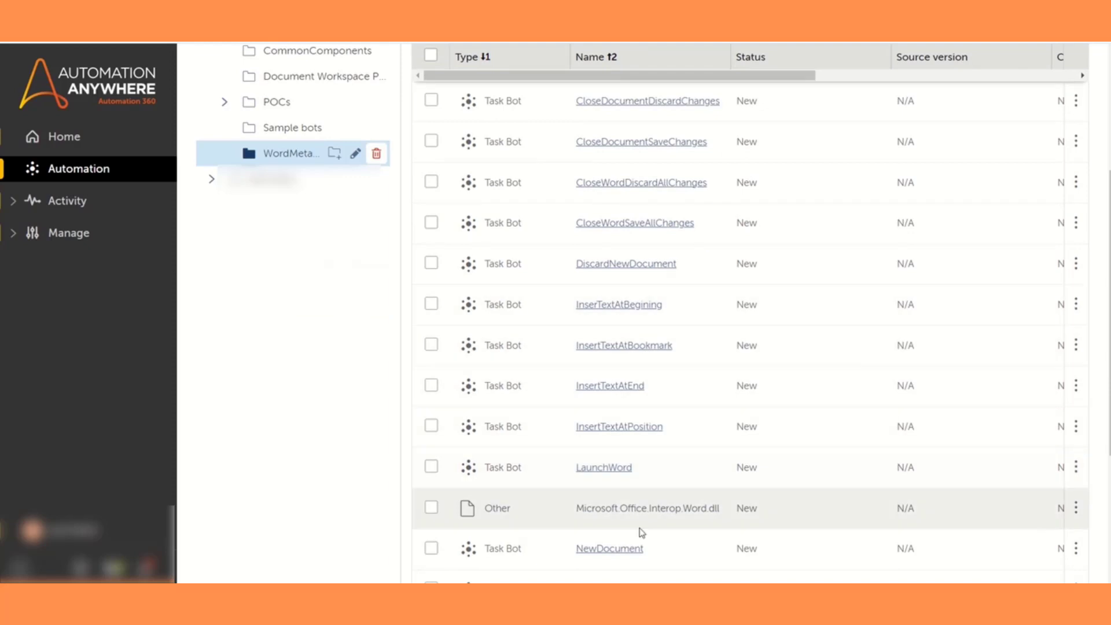
# Locate the Microsoft.Office.Interop.Word.dll and WordWrapper.dll files among the migrated WordMetabot files and highlight their names
pyautogui.scroll(-2, 643, 533)
pyautogui.moveTo(577, 362); pyautogui.dragTo(722, 368)
pyautogui.scroll(-2, 700, 428)
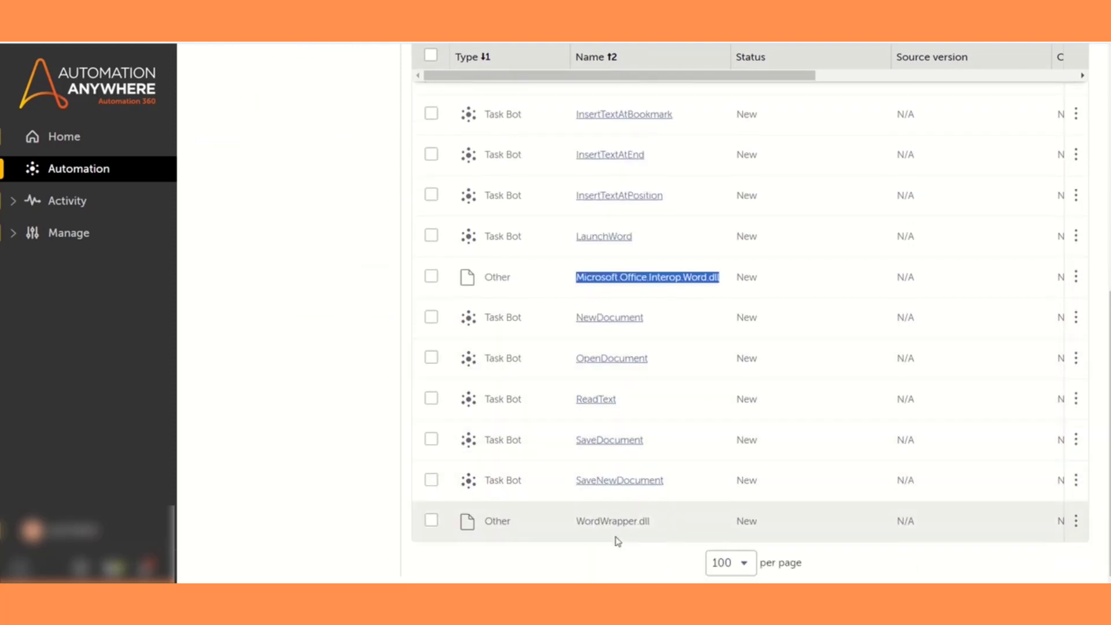
pyautogui.moveTo(577, 521); pyautogui.dragTo(636, 523)
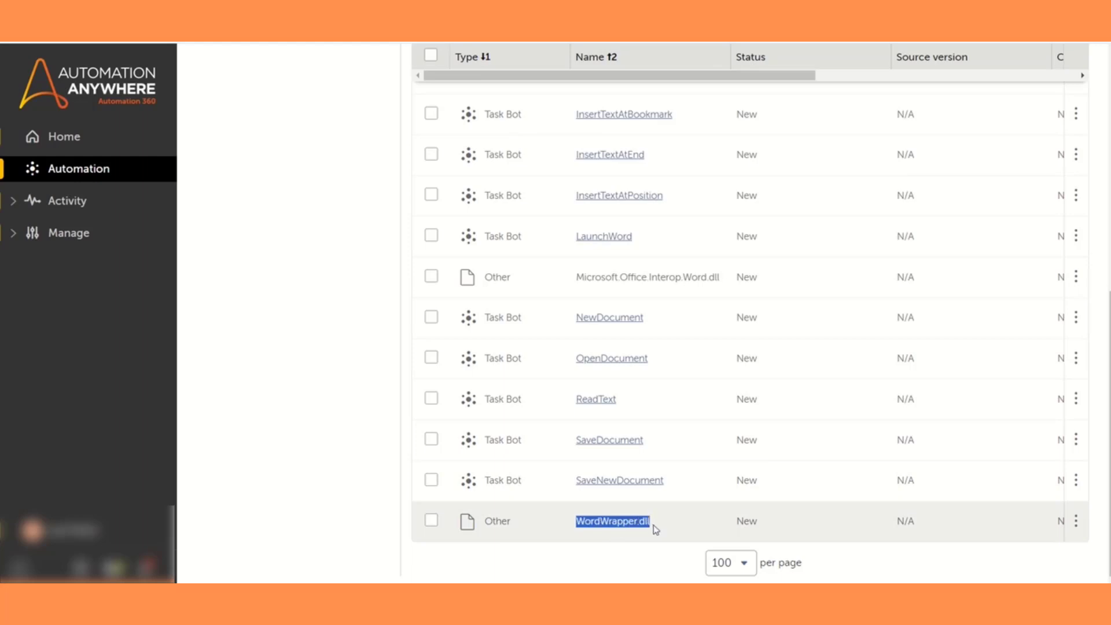
pyautogui.moveTo(583, 277); pyautogui.dragTo(717, 280)
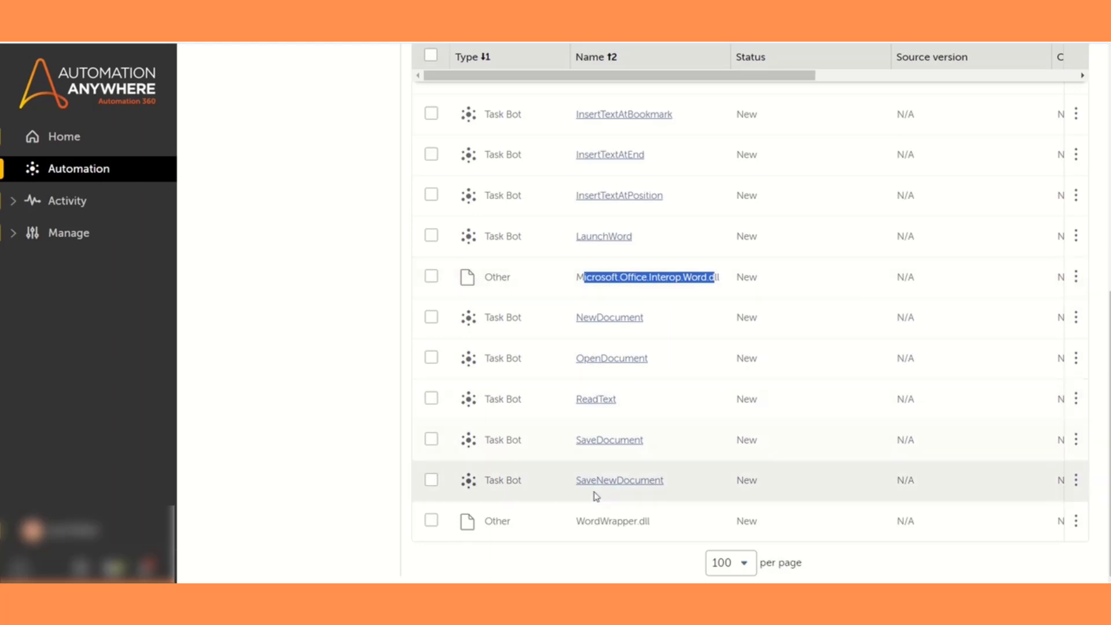
# Open the migrated CloseDocumentDiscardChanges task bot in a new browser tab
pyautogui.scroll(2, 612, 489)
pyautogui.scroll(4, 612, 489)
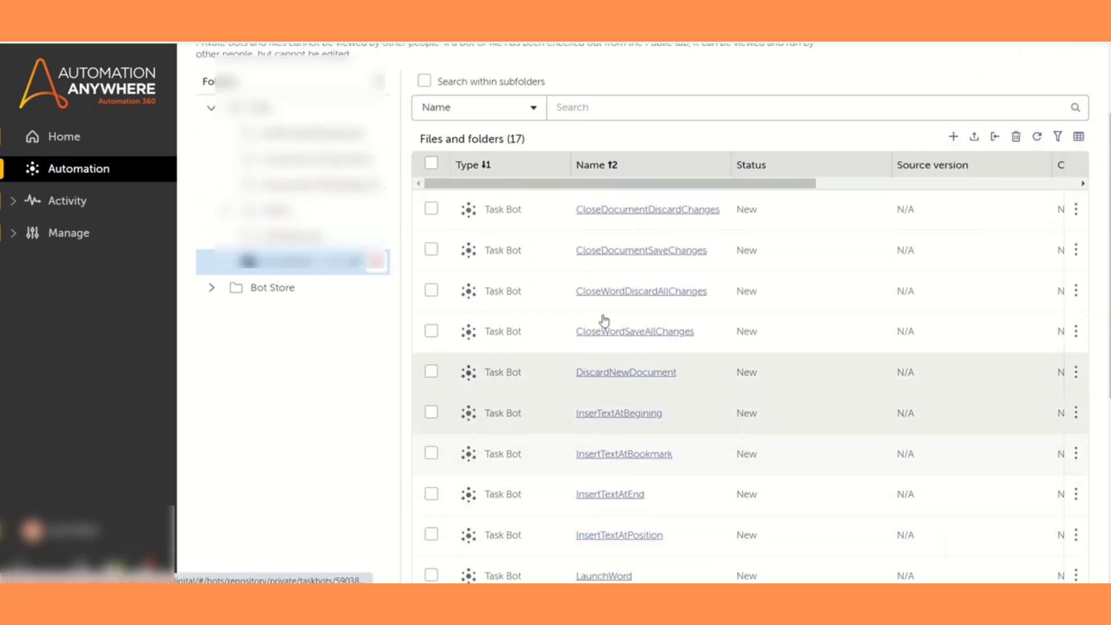
pyautogui.rightClick(601, 242)
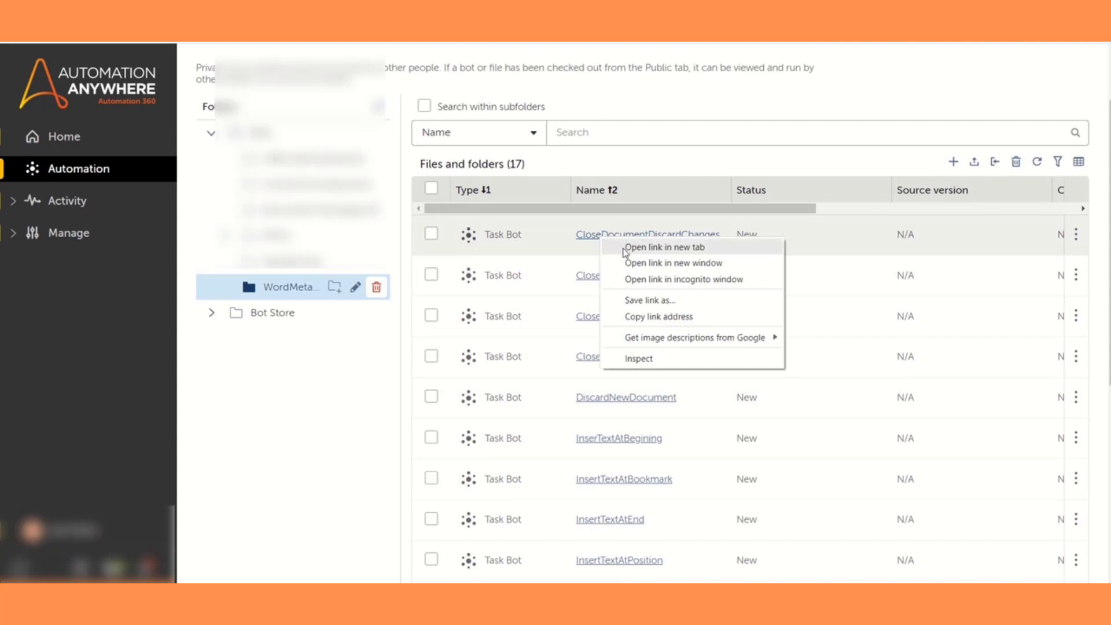
pyautogui.click(624, 246)
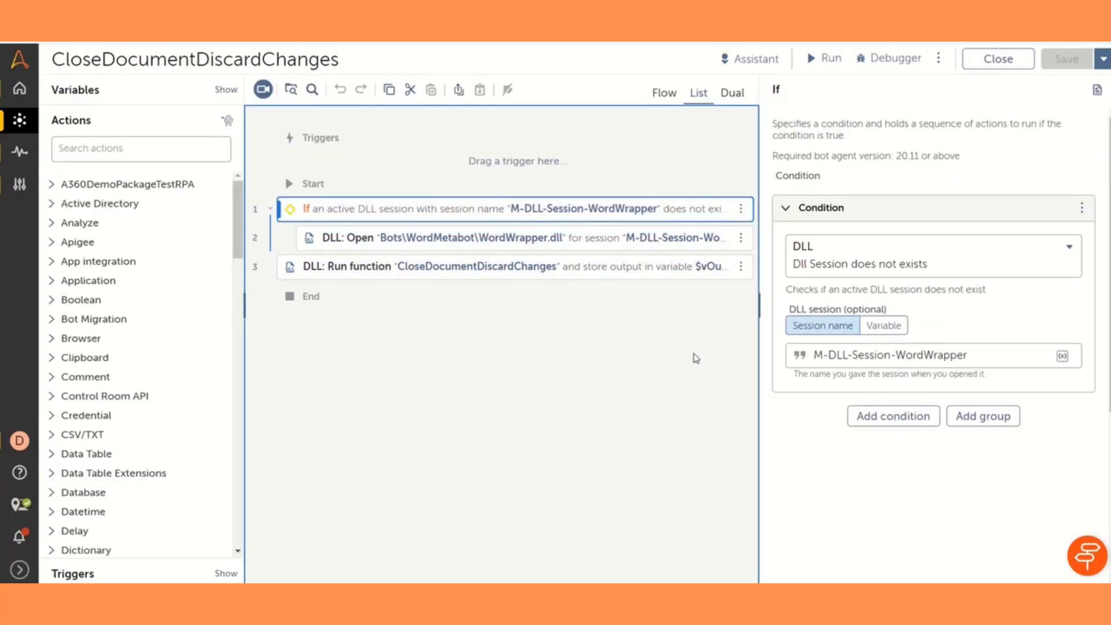
# Examine the bot's DLL: Open and DLL: Run function settings, including the name of the function to be executed, and close the bot
pyautogui.click(493, 254)
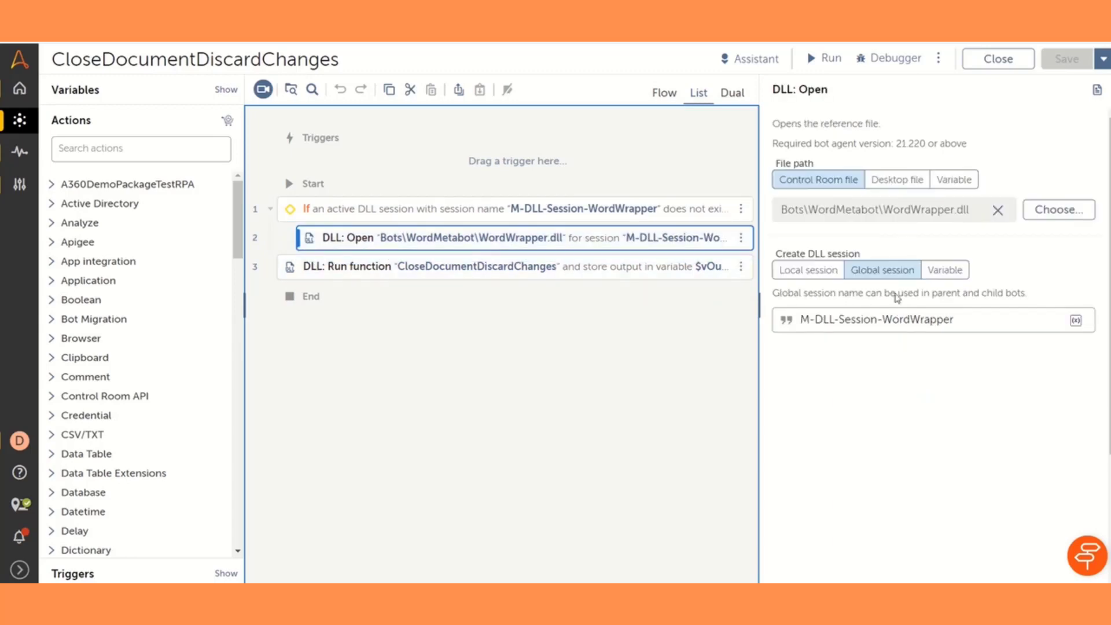
pyautogui.click(399, 277)
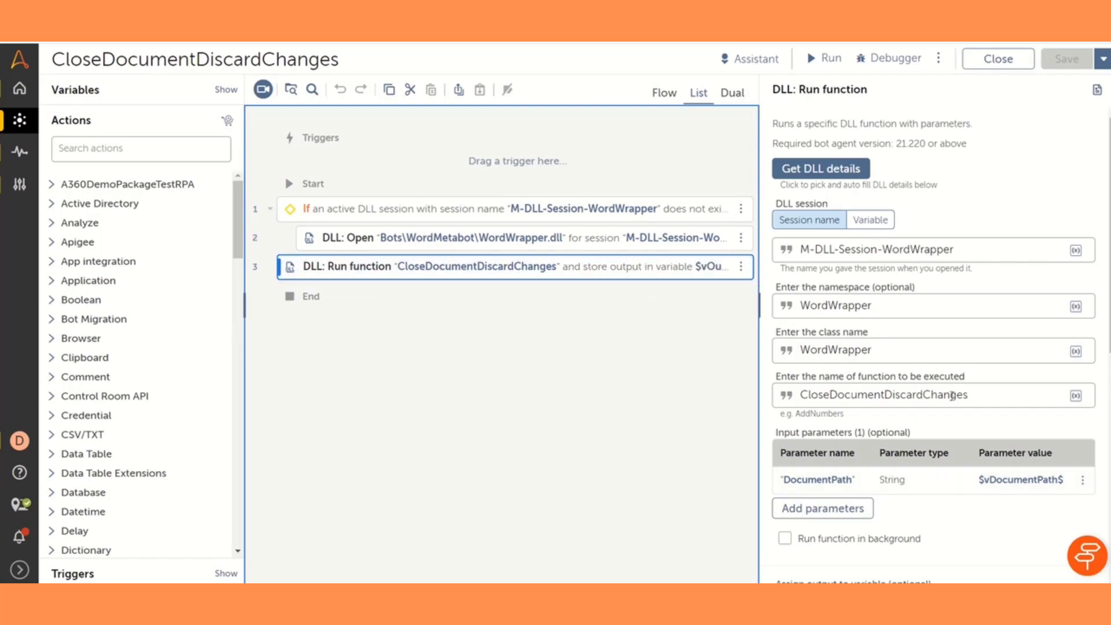
pyautogui.moveTo(979, 397); pyautogui.dragTo(801, 414)
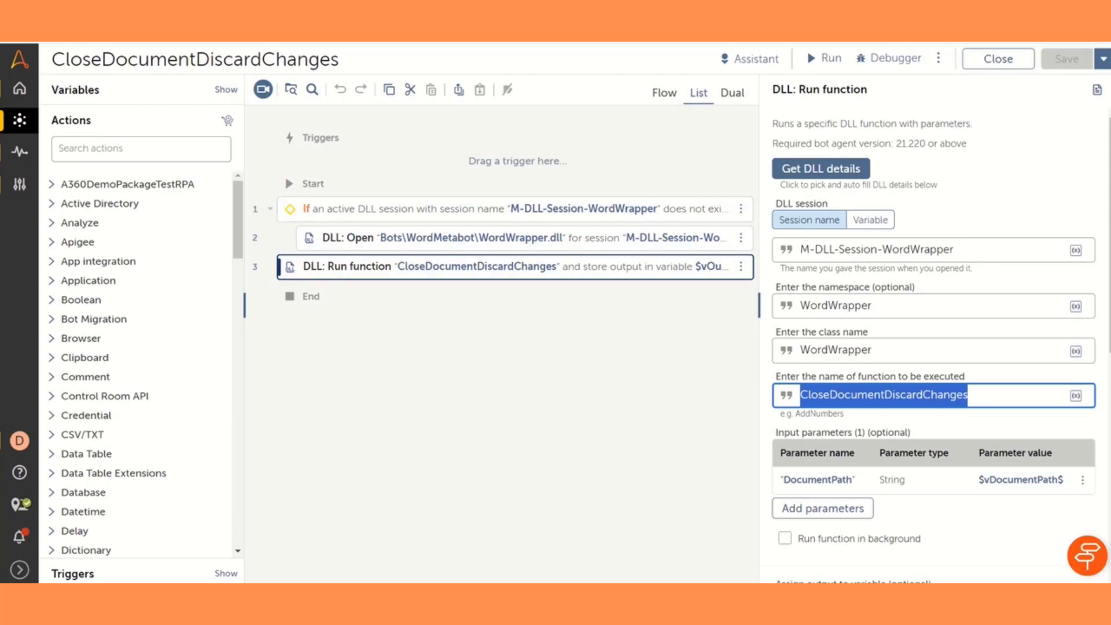
pyautogui.click(1006, 68)
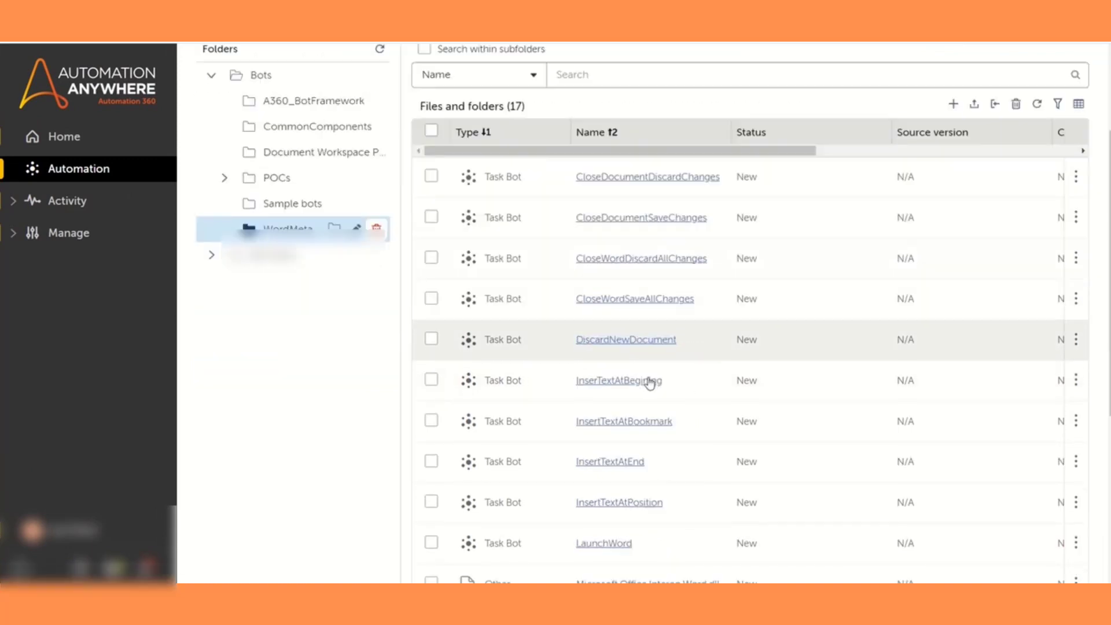
# Review the full list of migrated task bots in the WordMetabot folder and return to its beginning
pyautogui.scroll(-5, 649, 382)
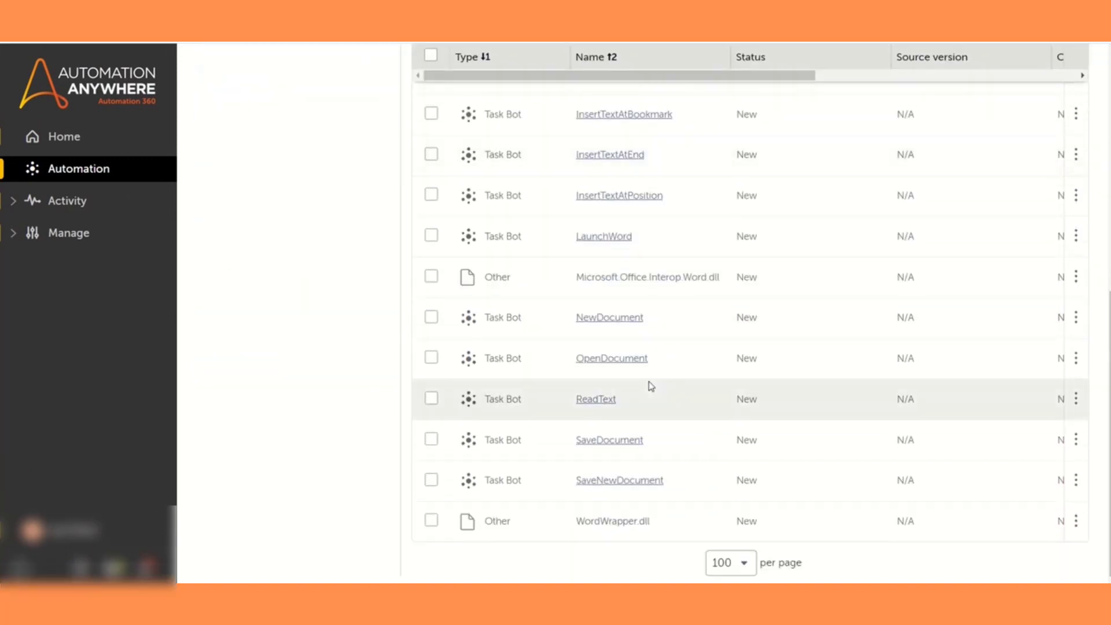
pyautogui.scroll(6, 651, 387)
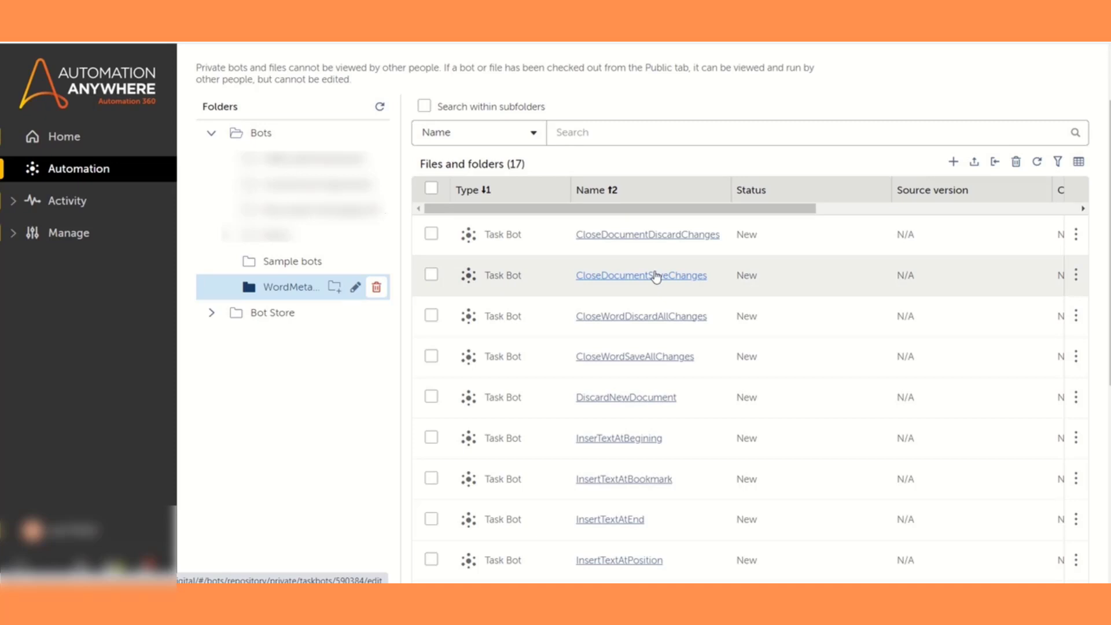
pyautogui.scroll(2, 655, 276)
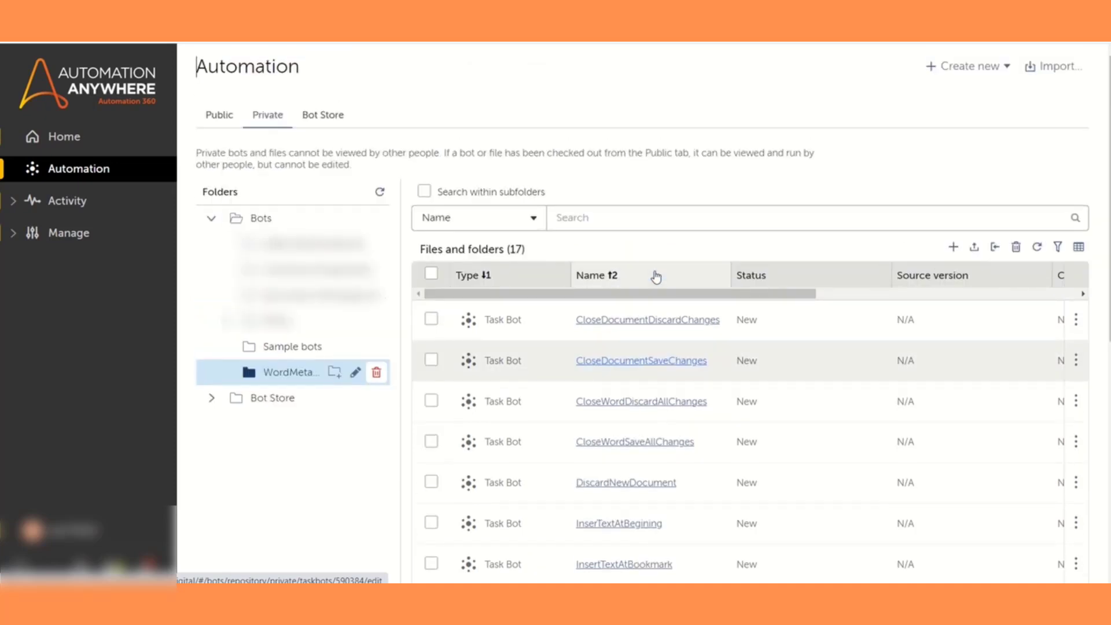